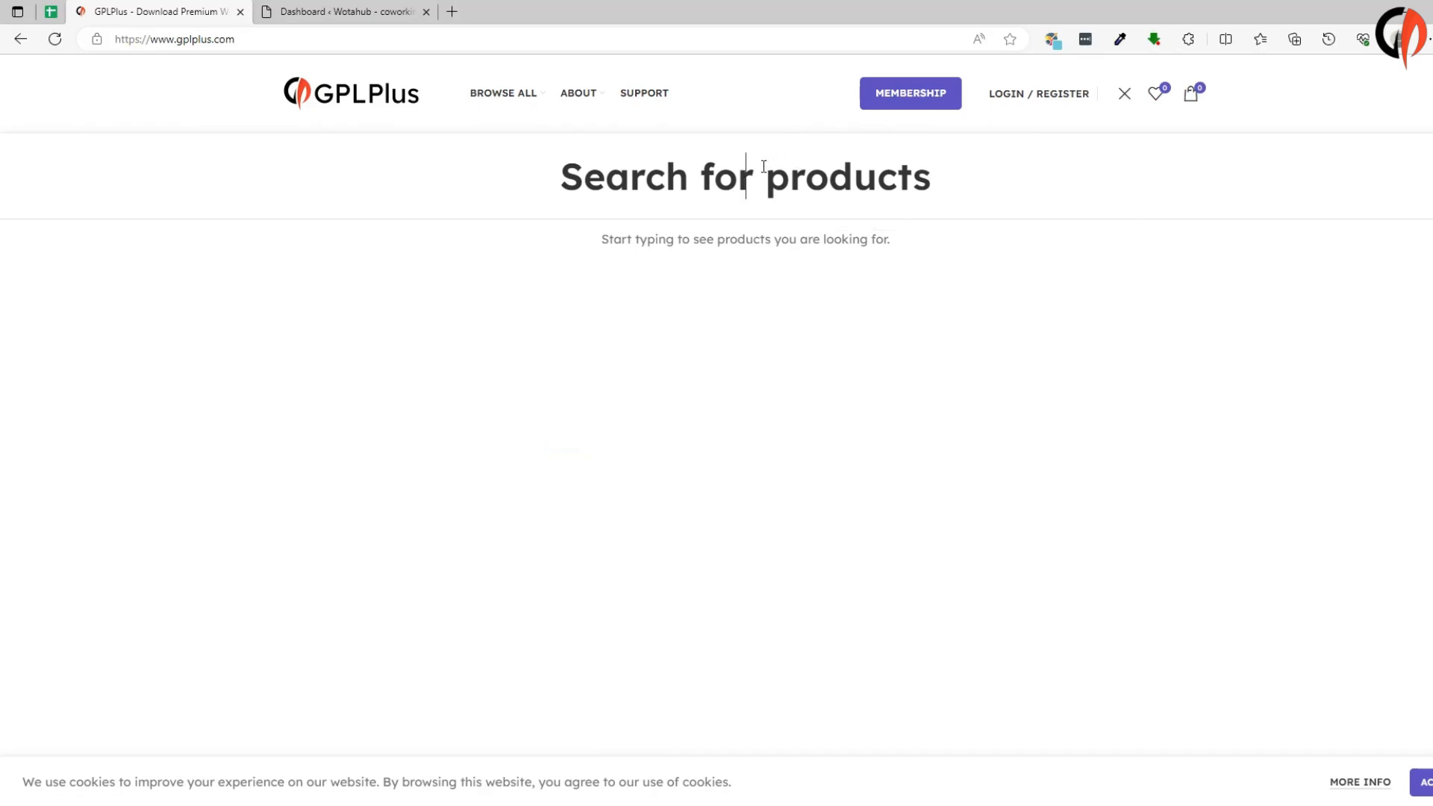
# - Search the GPLPlus store for Calmer and open the Calmer – Creative Portfolio and Agency WordPress Theme product page
pyautogui.write('Calmer')
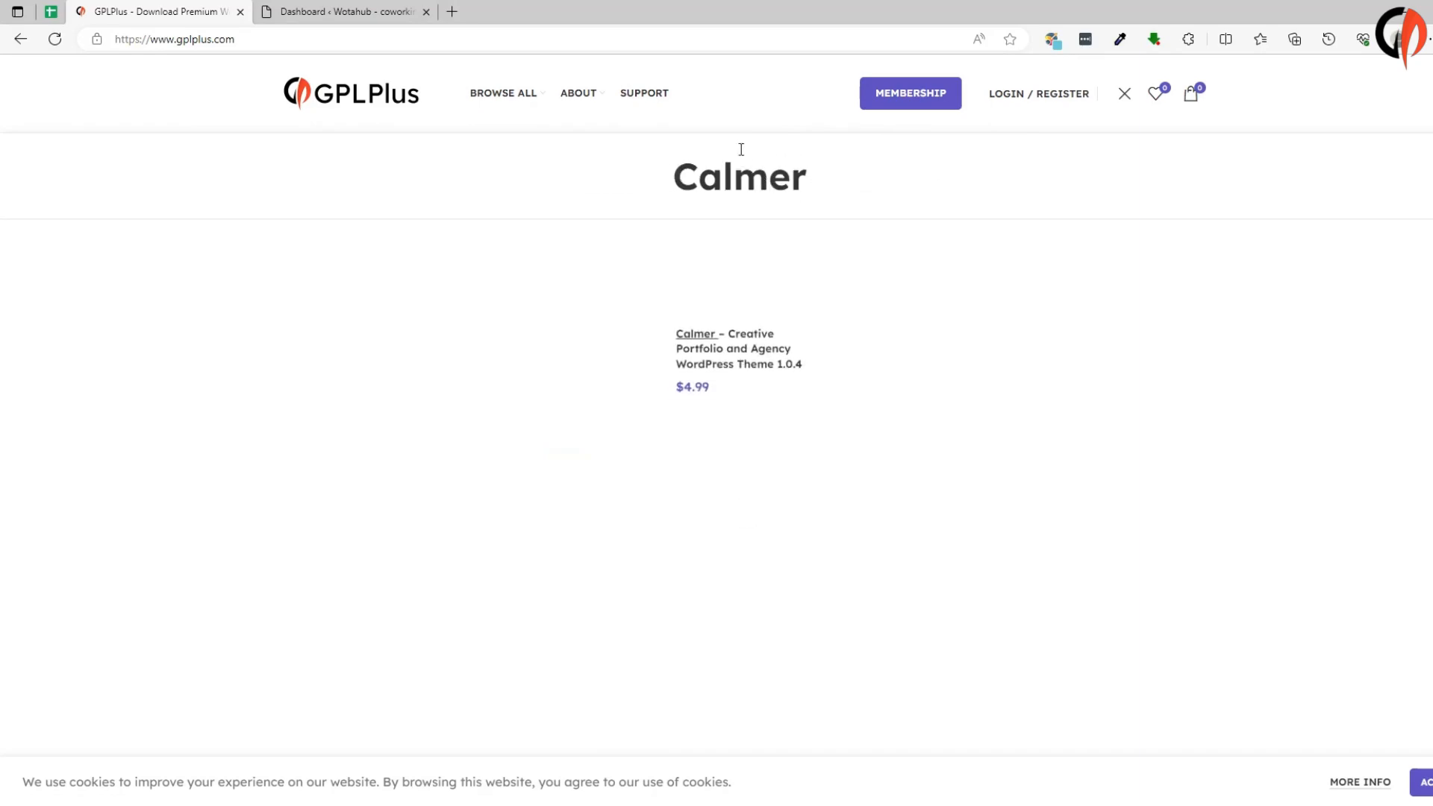
pyautogui.click(741, 268)
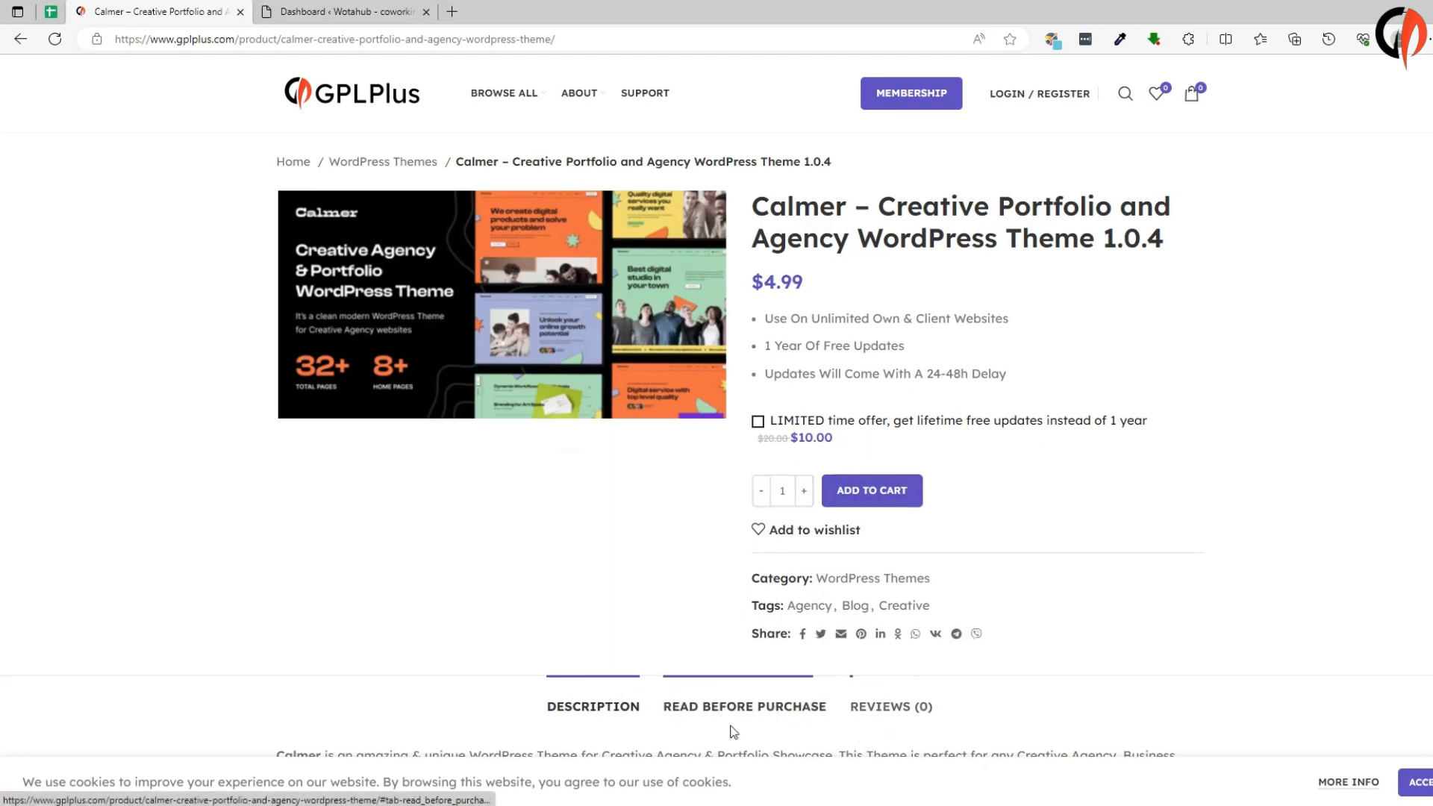
# - Extract the YP-calmer-creative-portfolio-and-agency-wordpress-theme-v1.0.4-2 archive on the Desktop into a folder of the same name
pyautogui.click(635, 805)
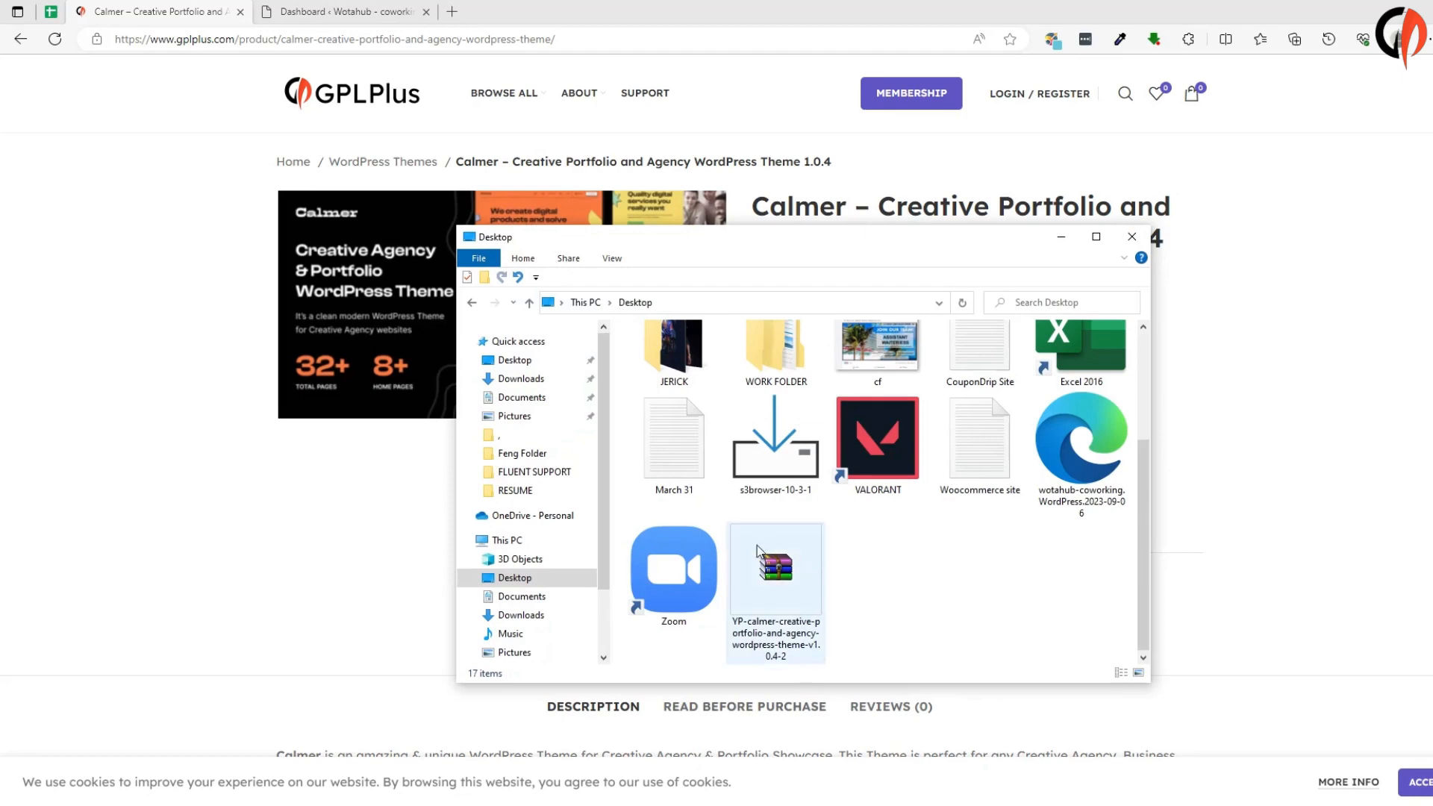
pyautogui.rightClick(769, 553)
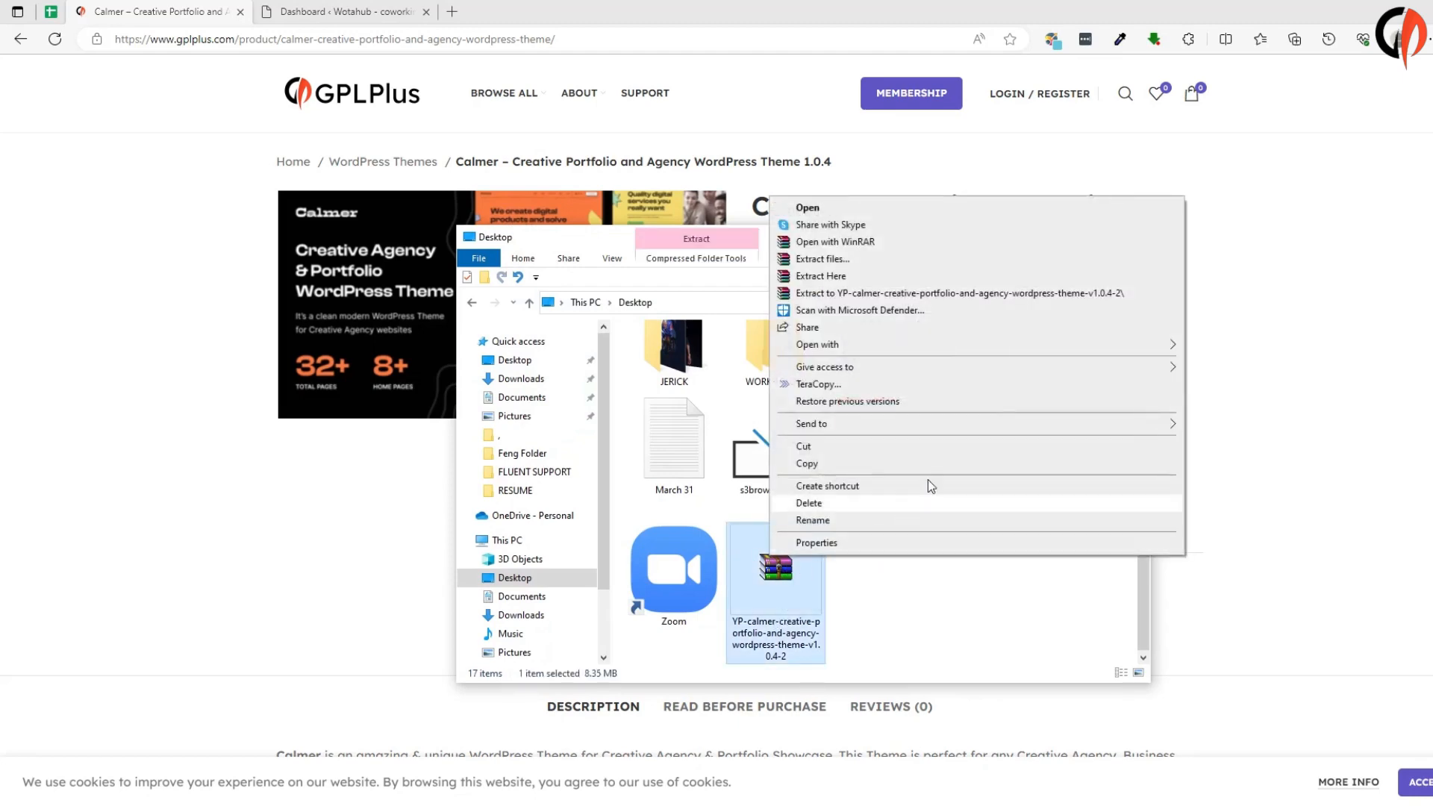
pyautogui.click(842, 260)
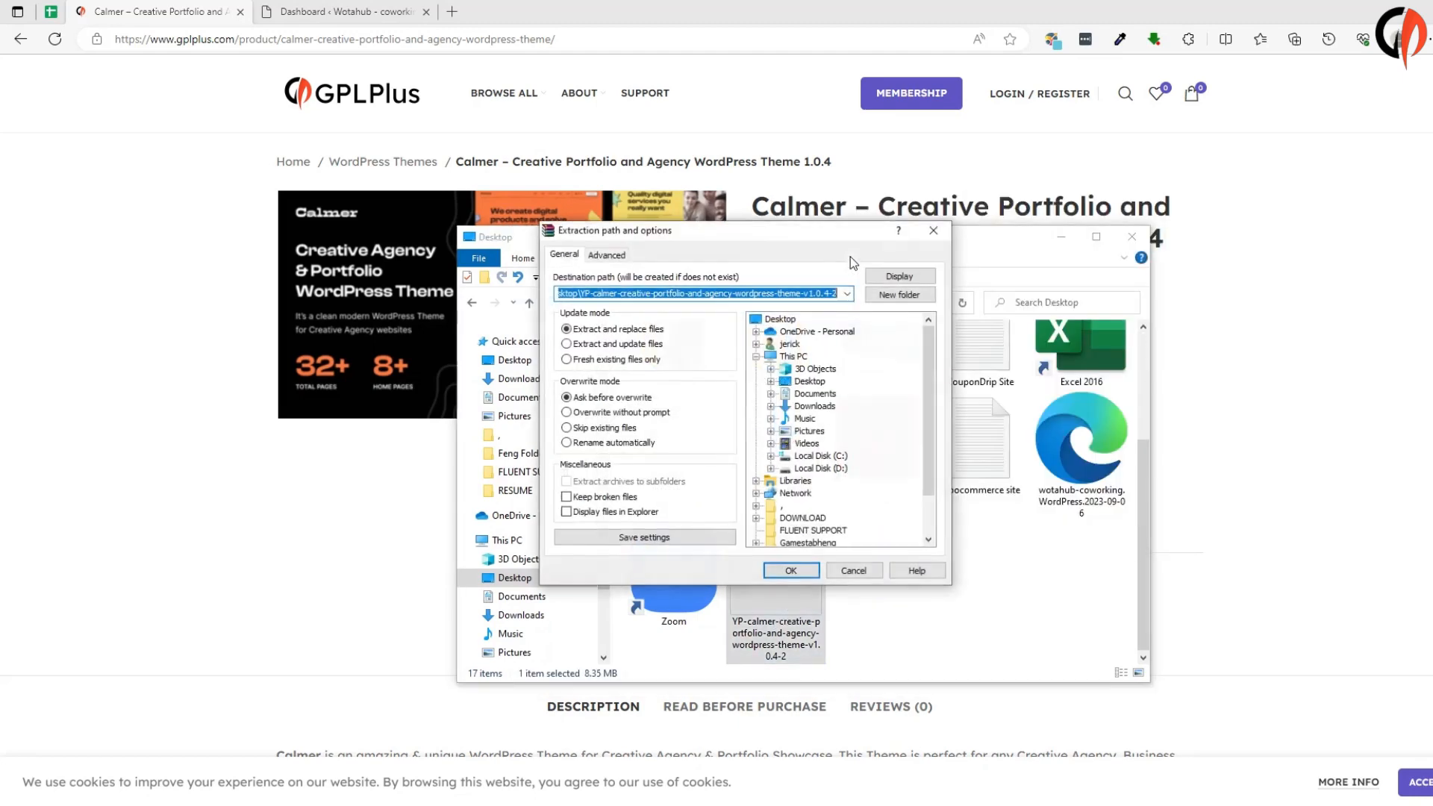
pyautogui.click(791, 571)
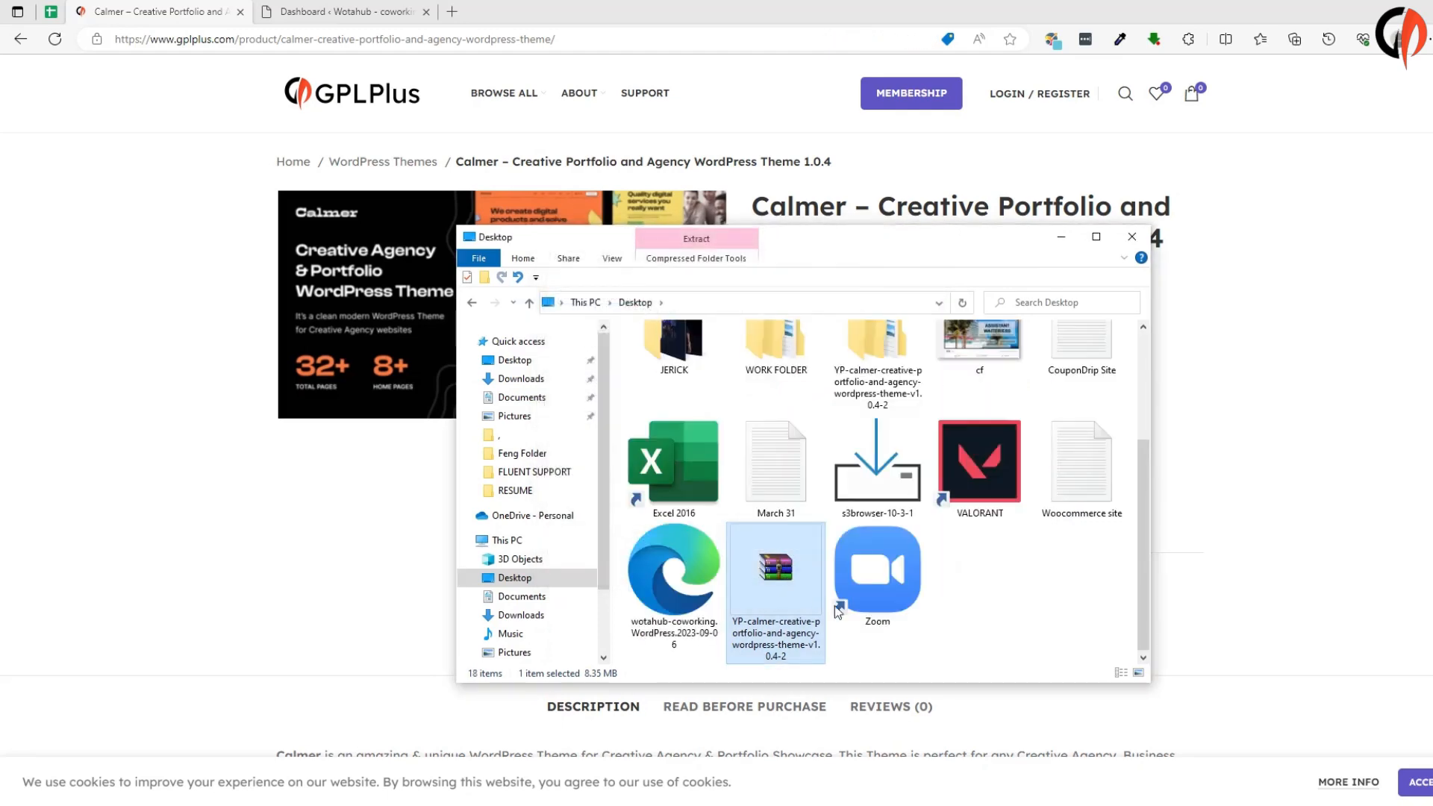
# - Open the extracted theme package and look inside its Calmer Theme folder for the installable zip
pyautogui.scroll(2, 1048, 634)
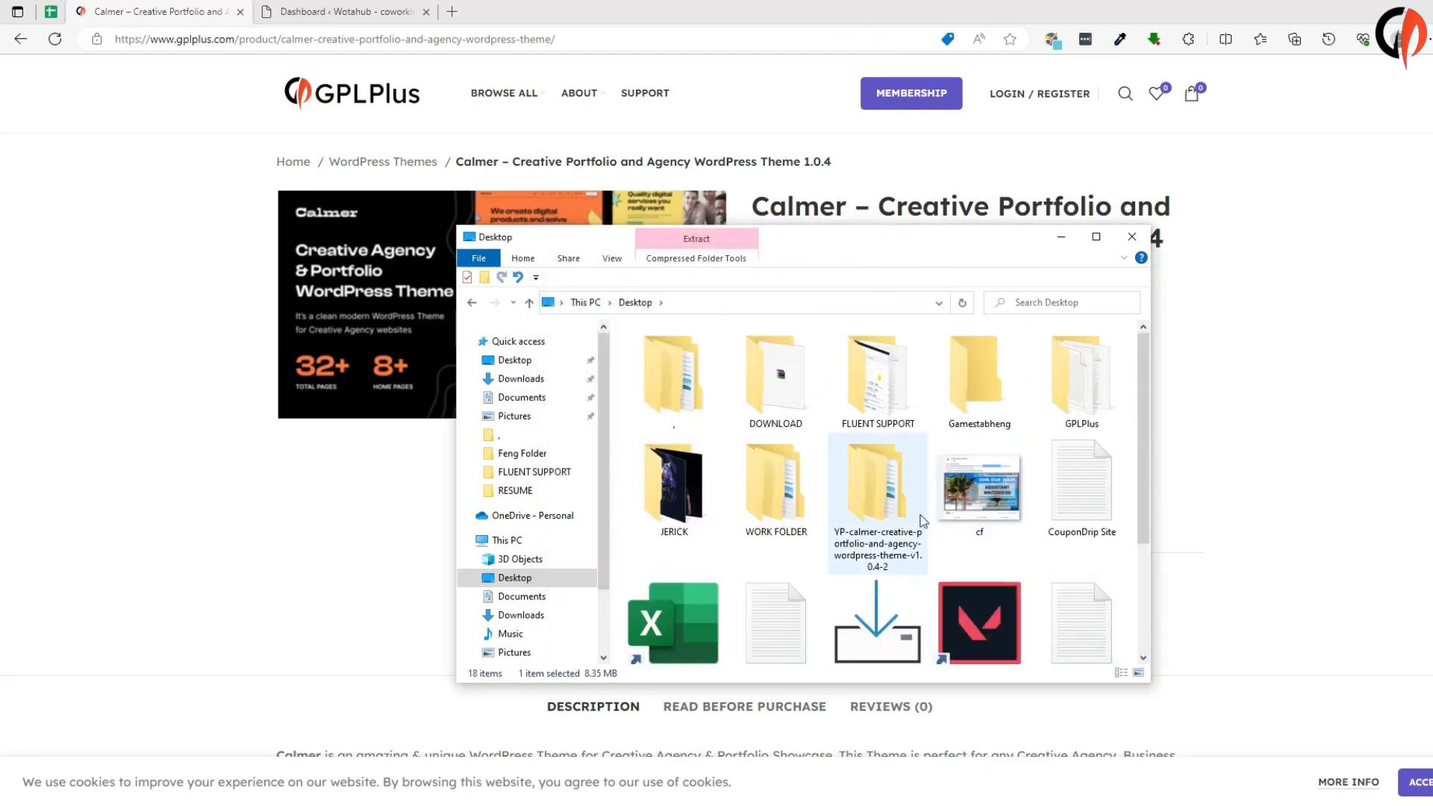
pyautogui.click(881, 503)
pyautogui.doubleClick(881, 502)
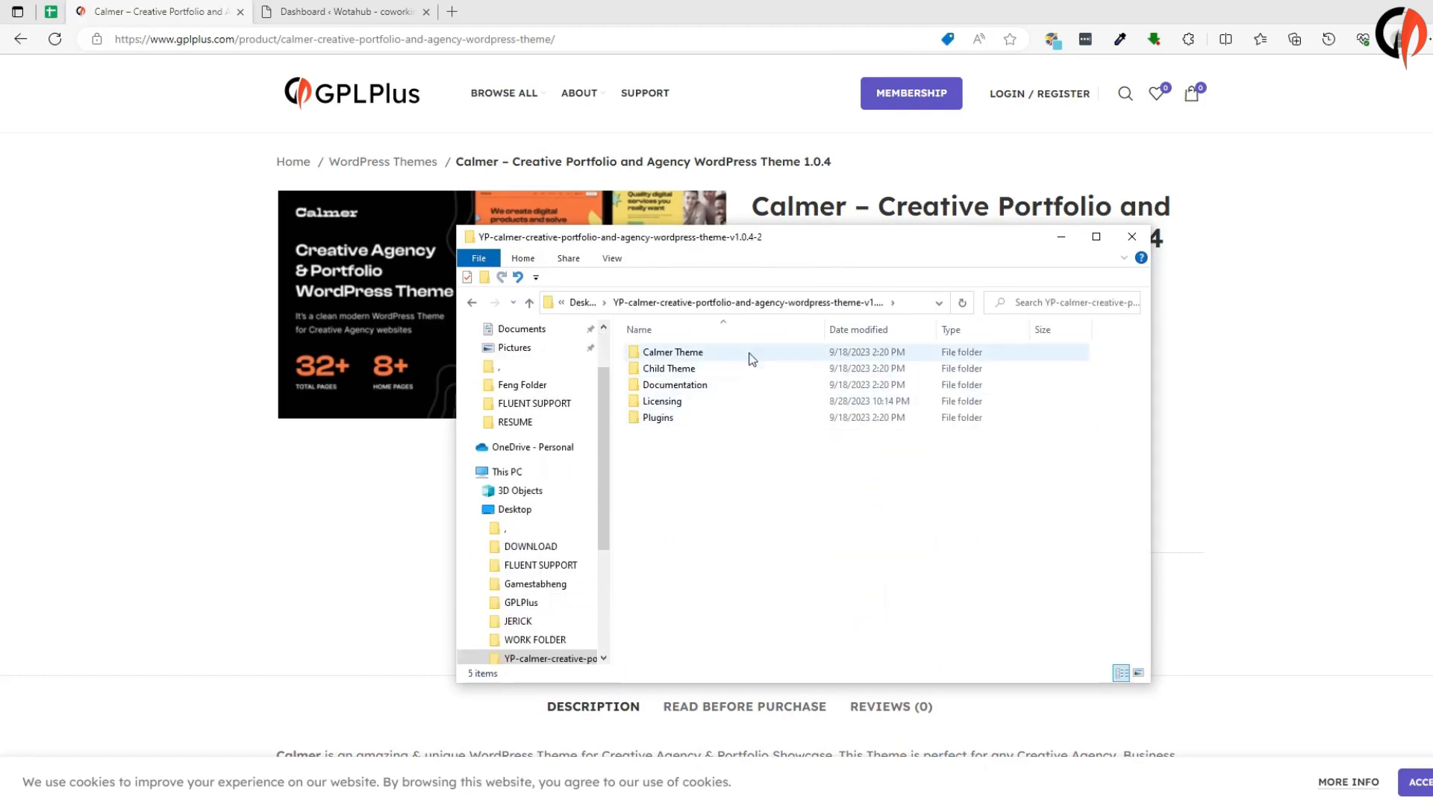
pyautogui.doubleClick(667, 357)
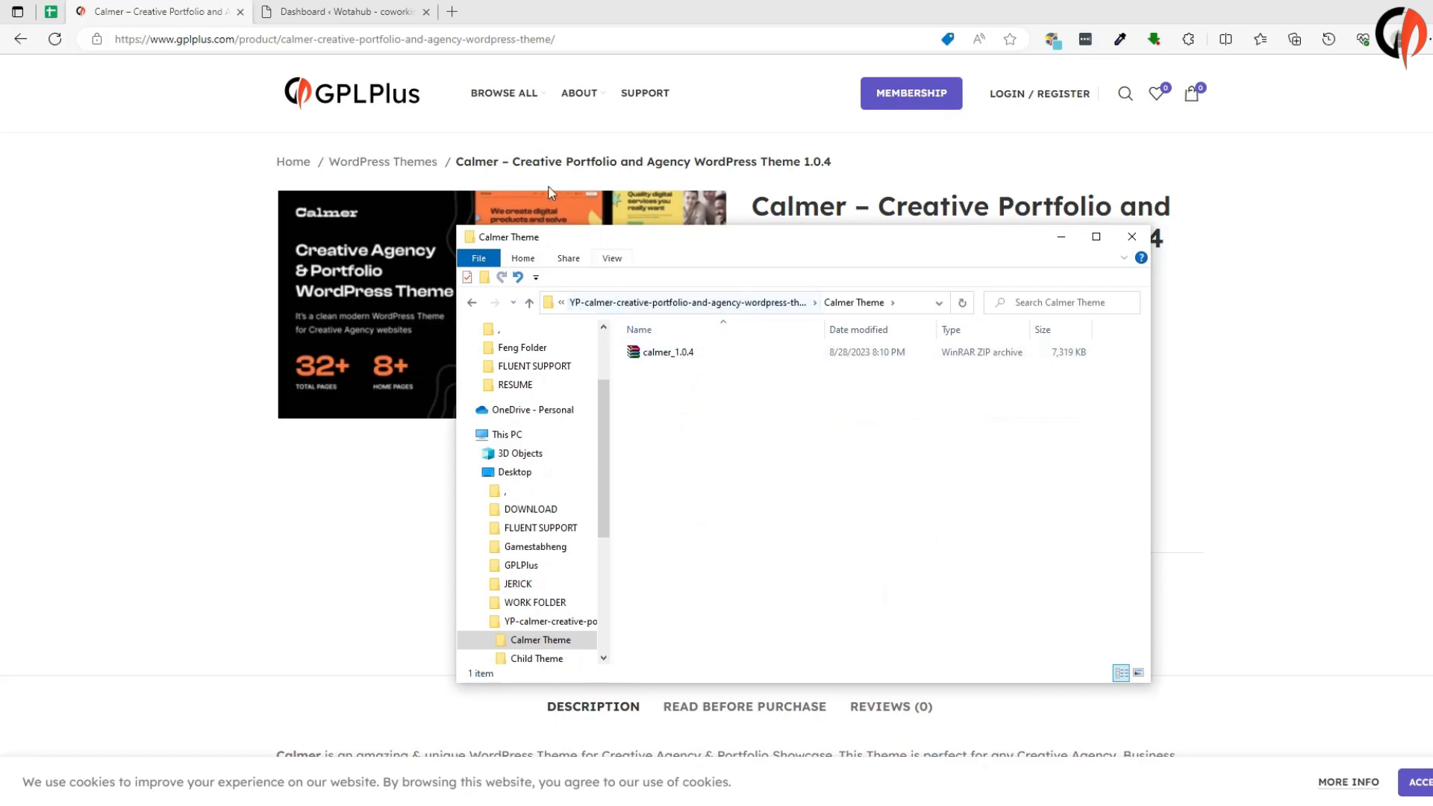
# - Switch to the WordPress dashboard and open the upload form for adding a new theme
pyautogui.click(347, 11)
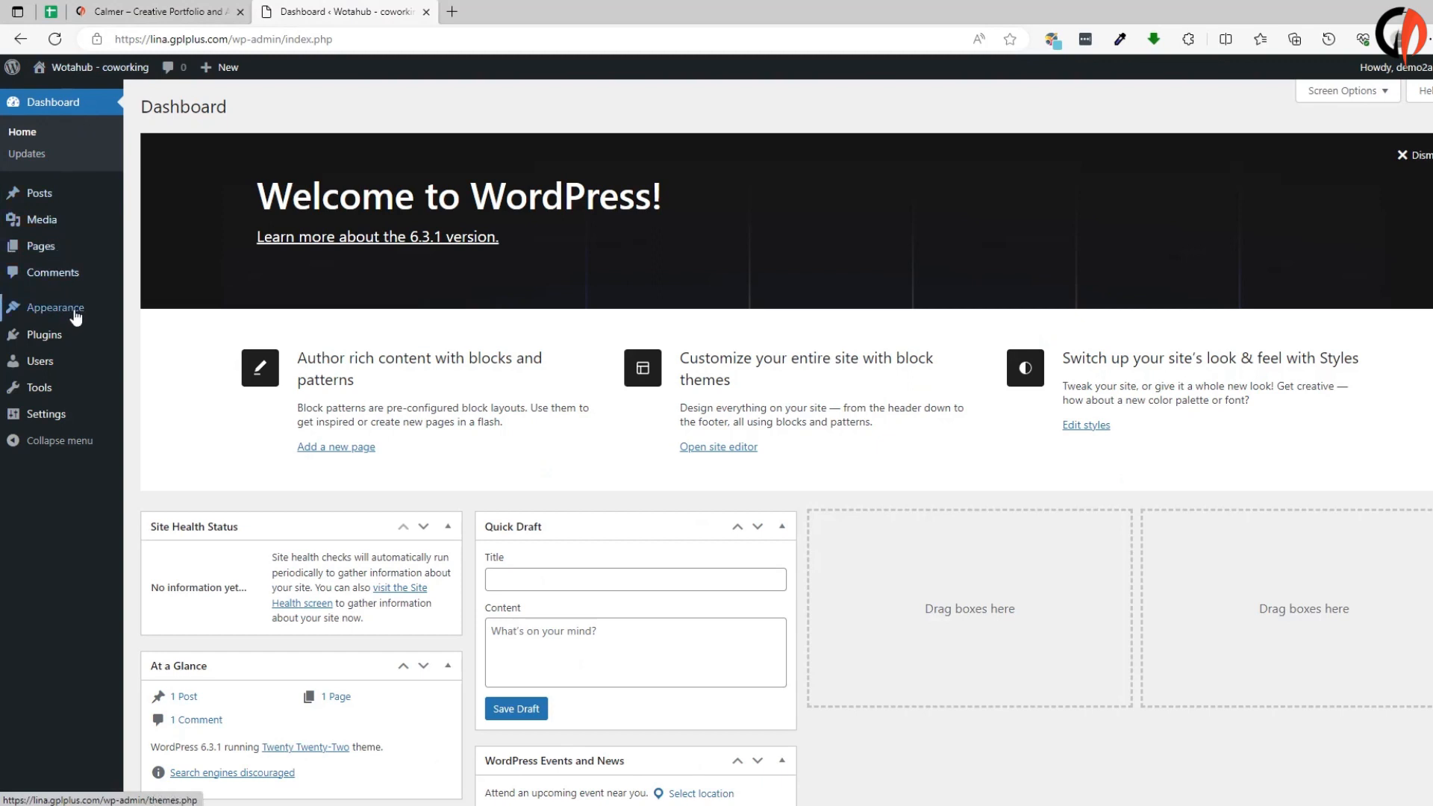
pyautogui.moveTo(60, 310)
pyautogui.click(158, 319)
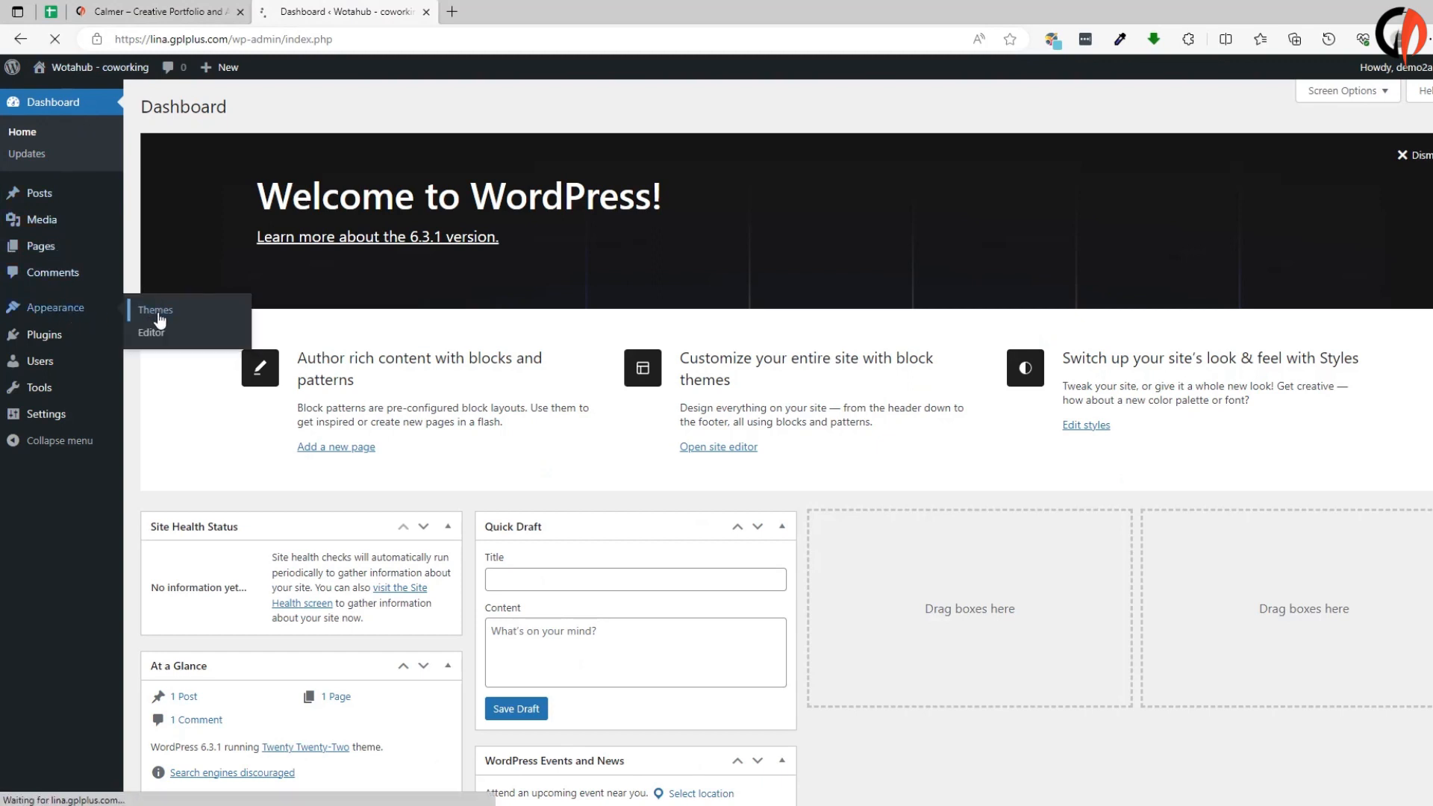
pyautogui.click(263, 109)
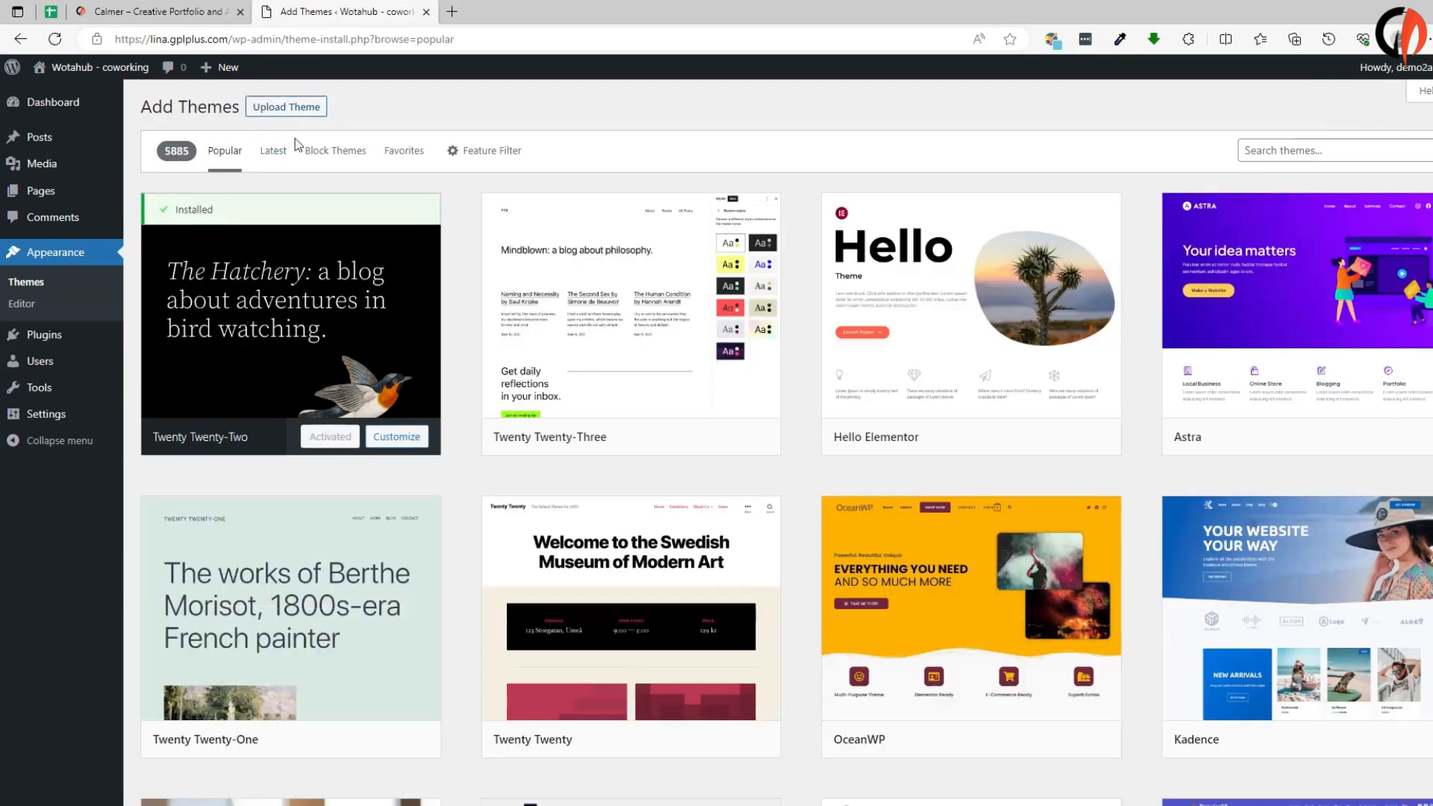
pyautogui.click(291, 106)
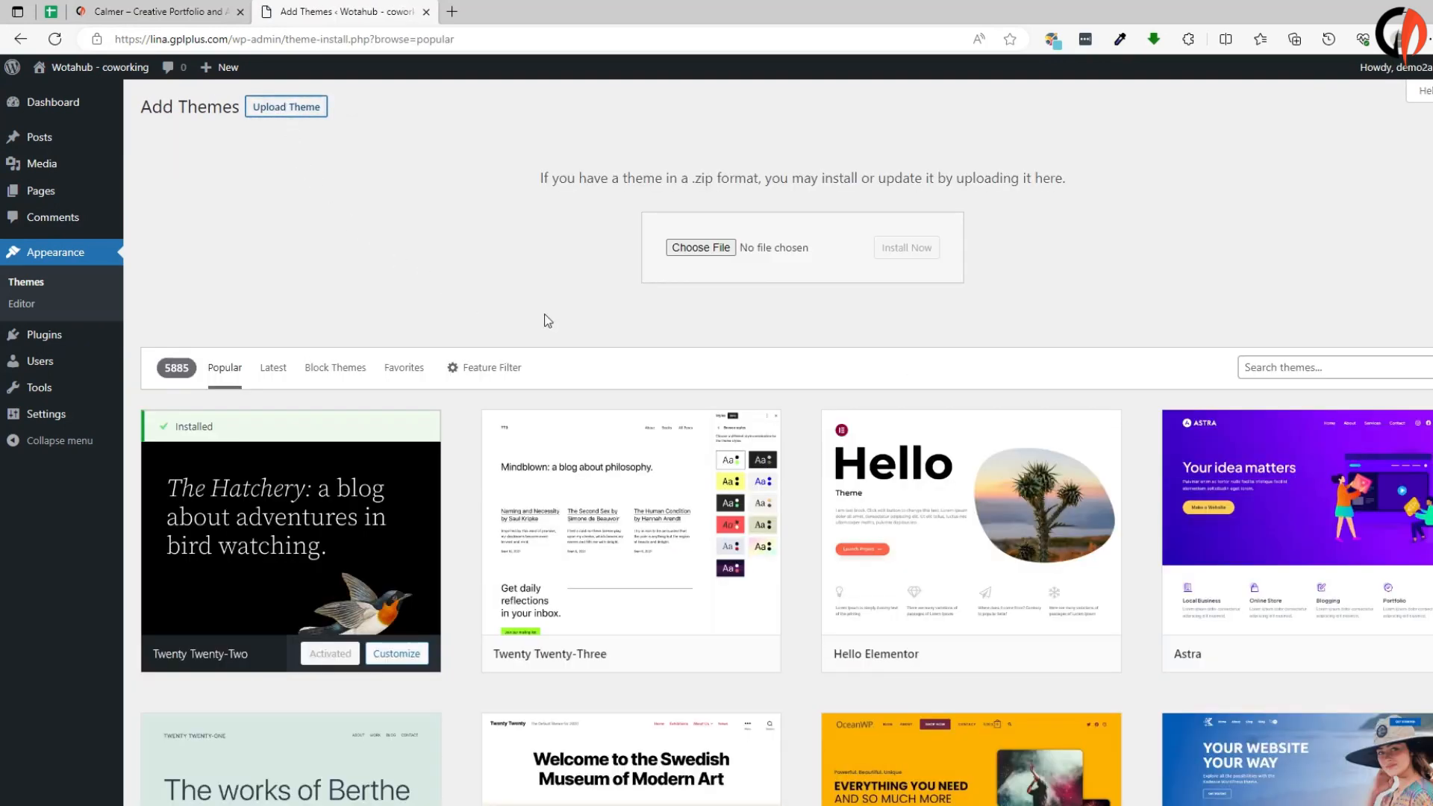
# - Install the theme from calmer_1.0.4 in the extracted package's Calmer Theme folder on the Desktop, and activate it
pyautogui.click(702, 250)
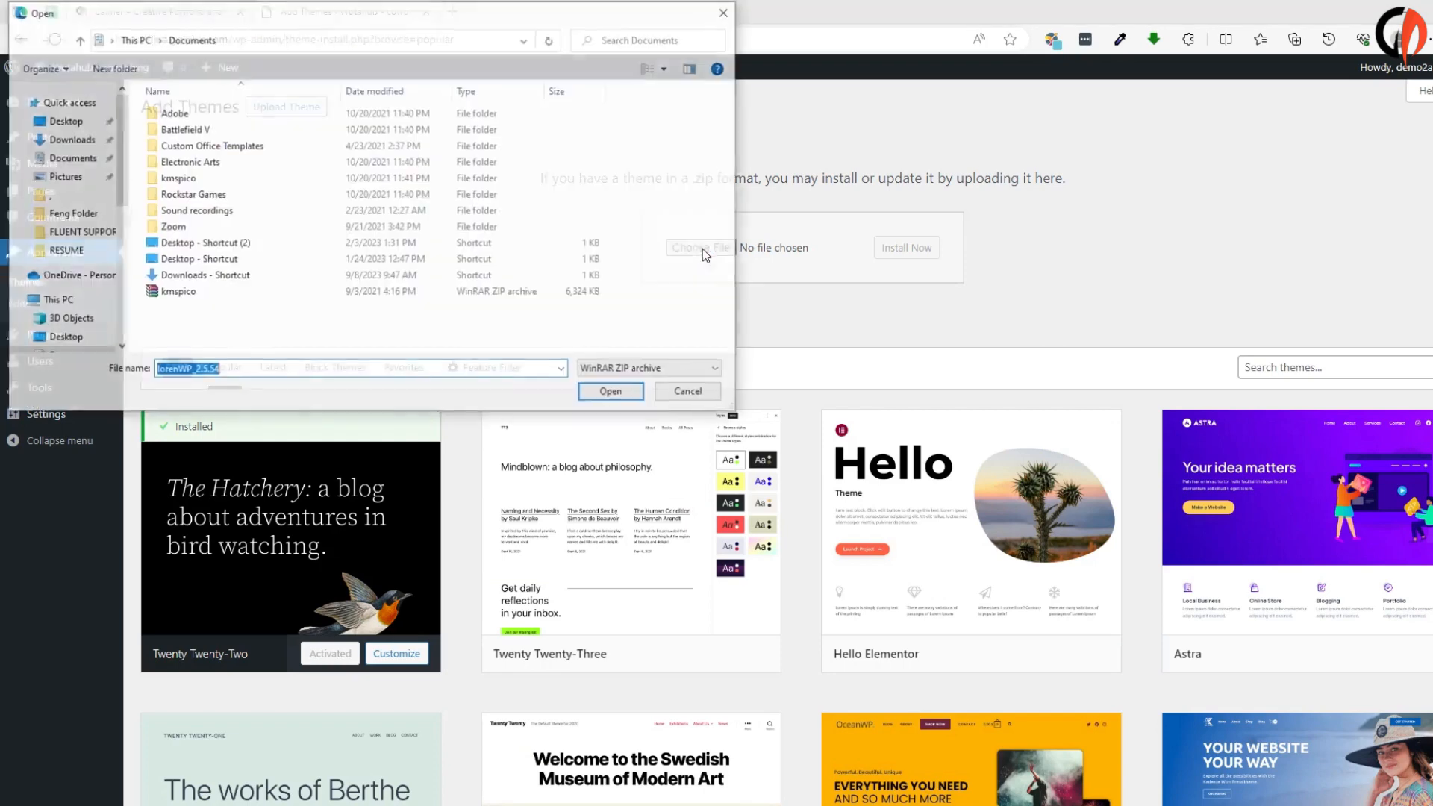
pyautogui.click(63, 124)
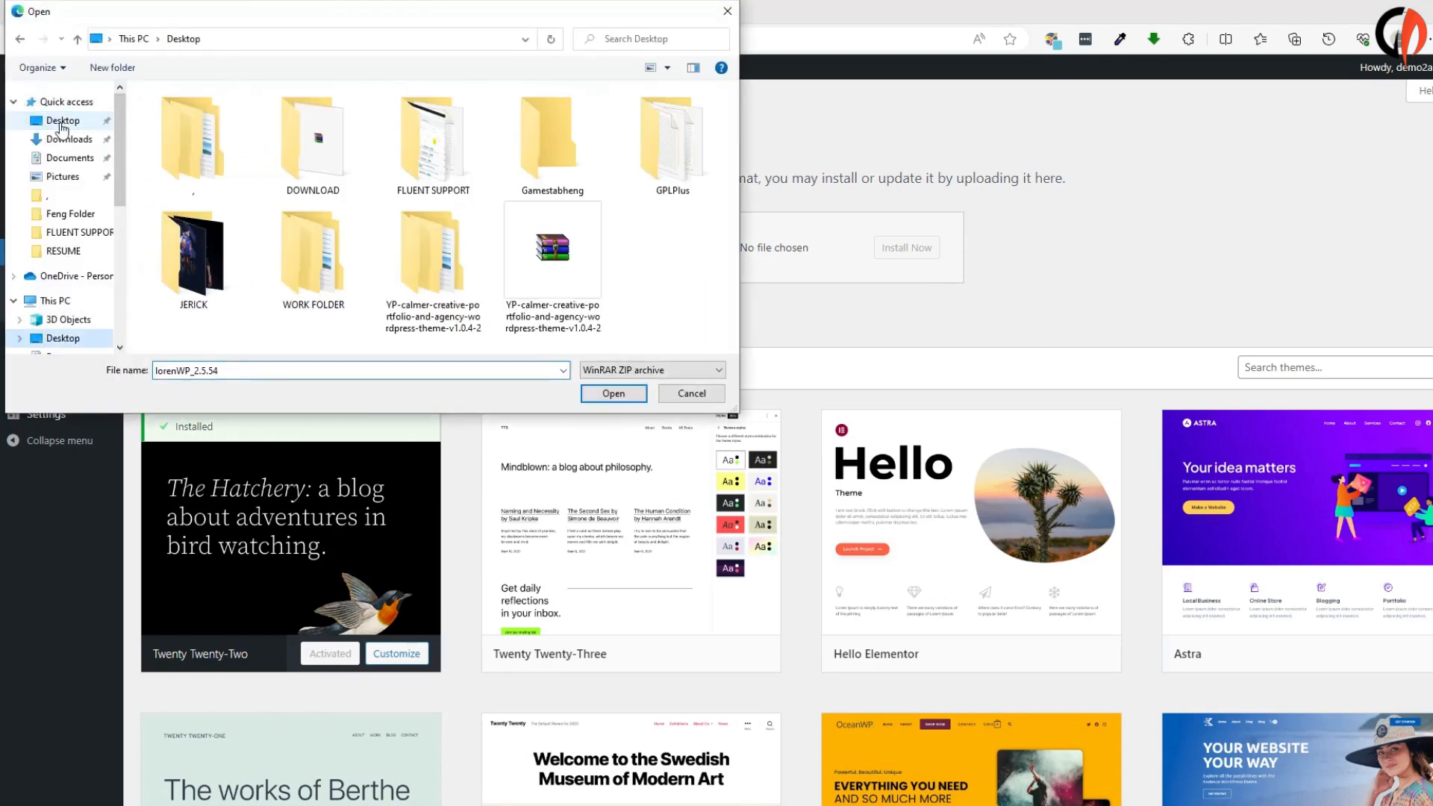
pyautogui.doubleClick(446, 279)
pyautogui.click(213, 118)
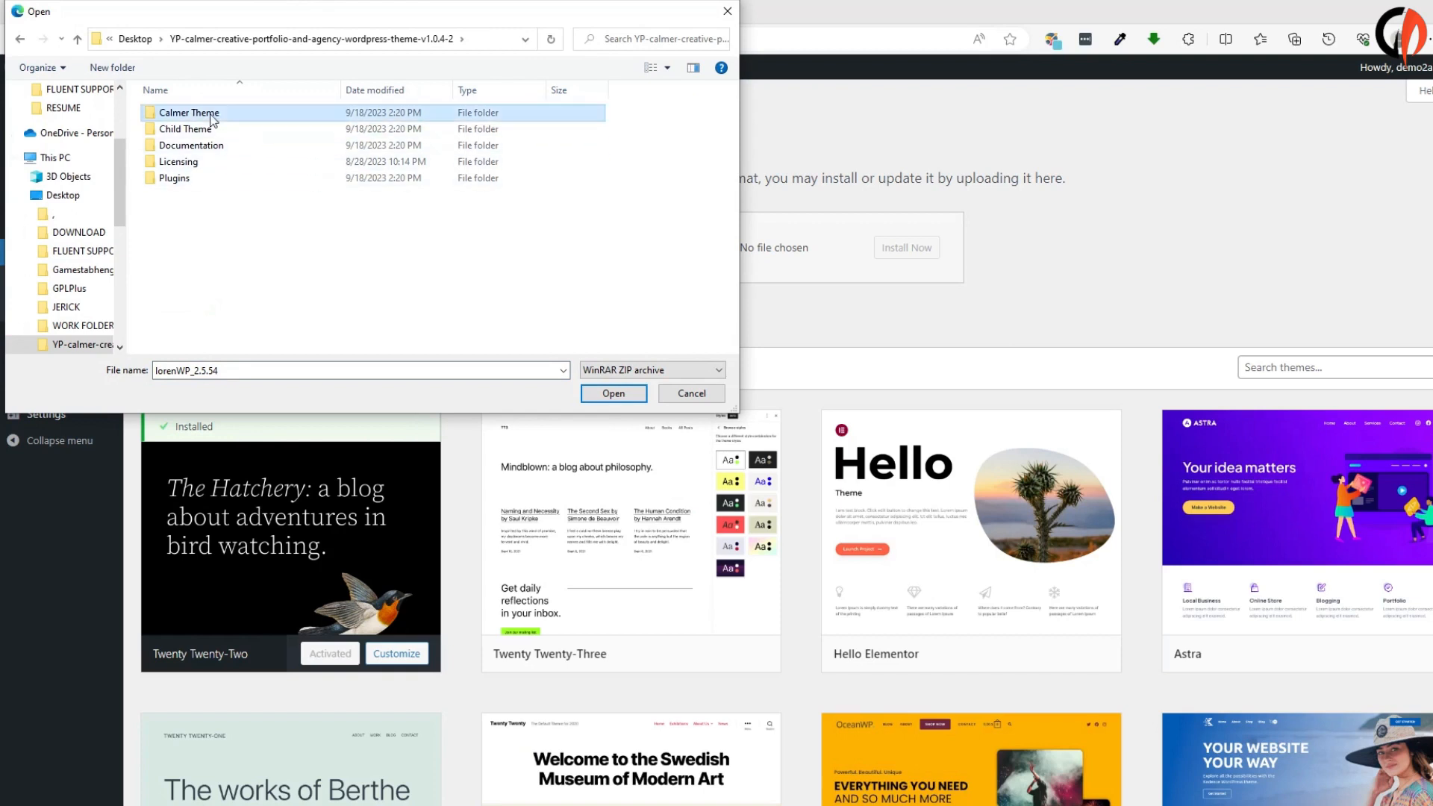
pyautogui.doubleClick(211, 116)
pyautogui.click(206, 117)
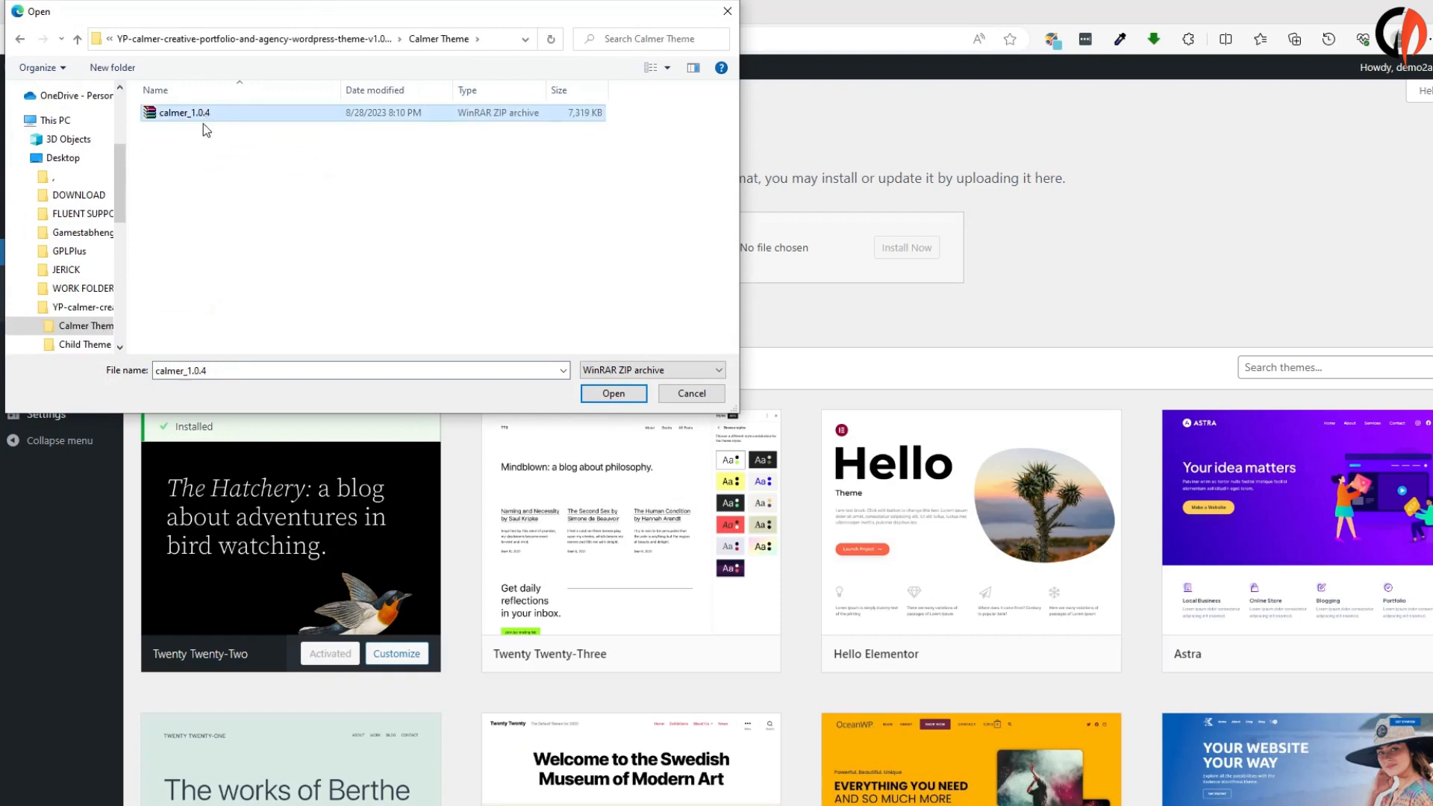
pyautogui.click(609, 395)
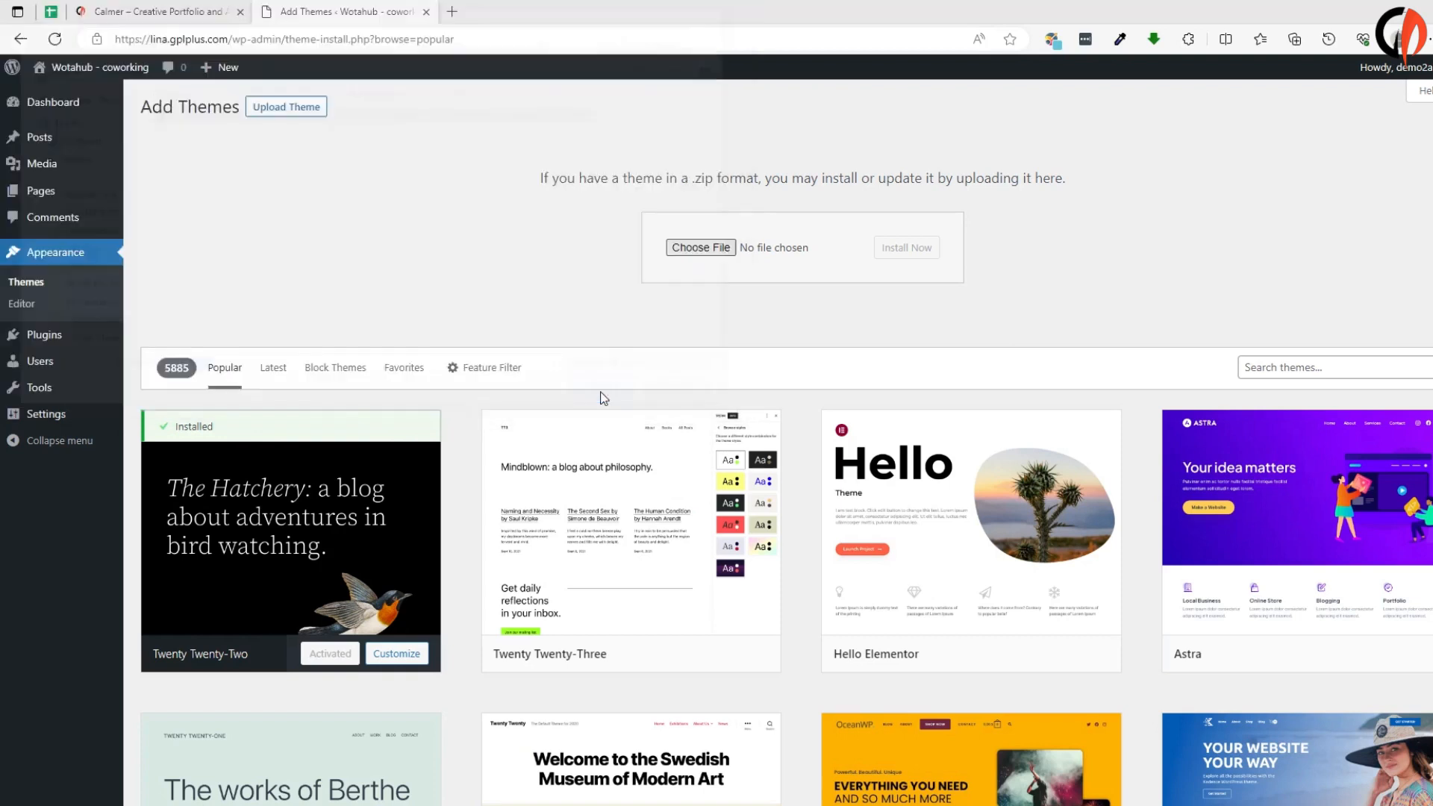
pyautogui.click(909, 251)
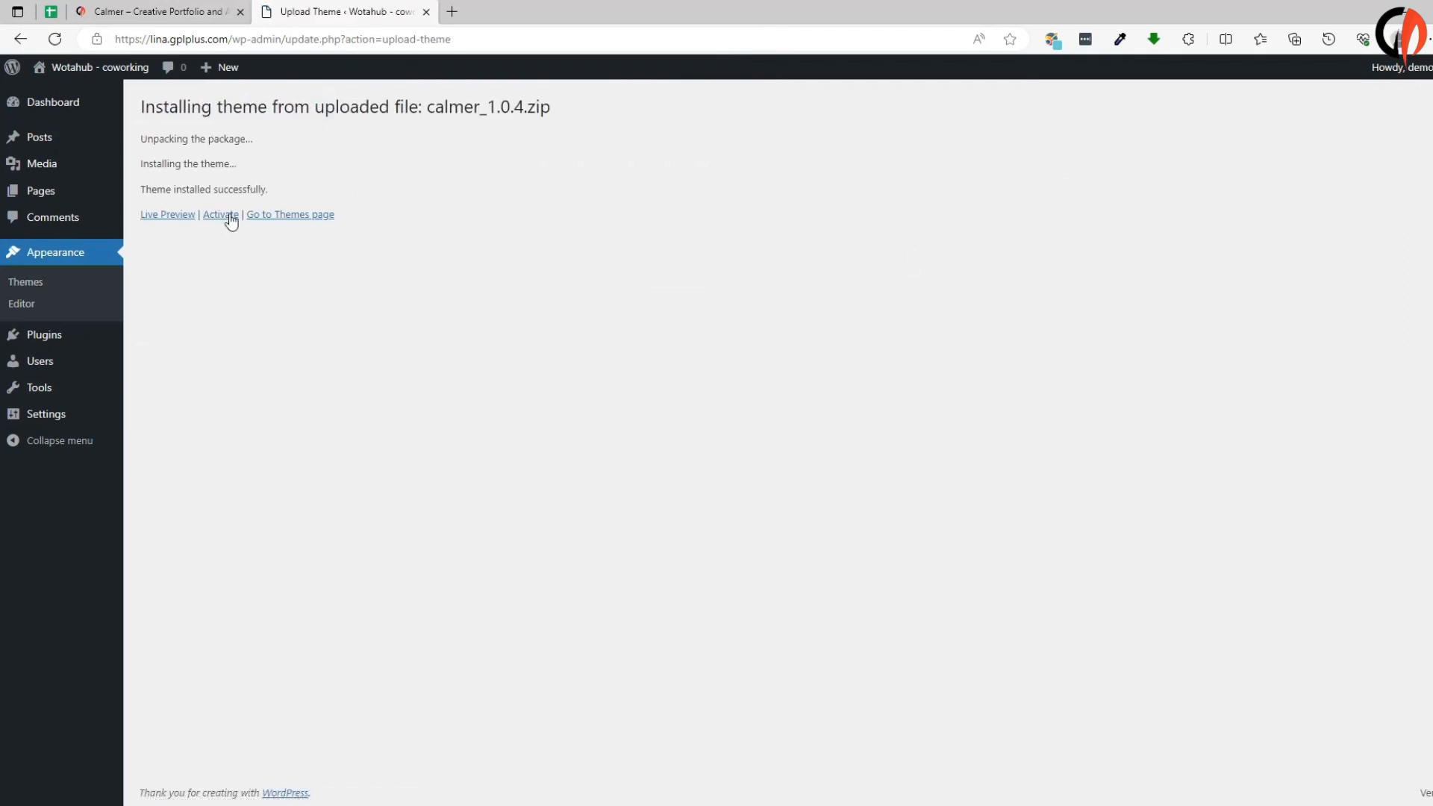
pyautogui.click(223, 215)
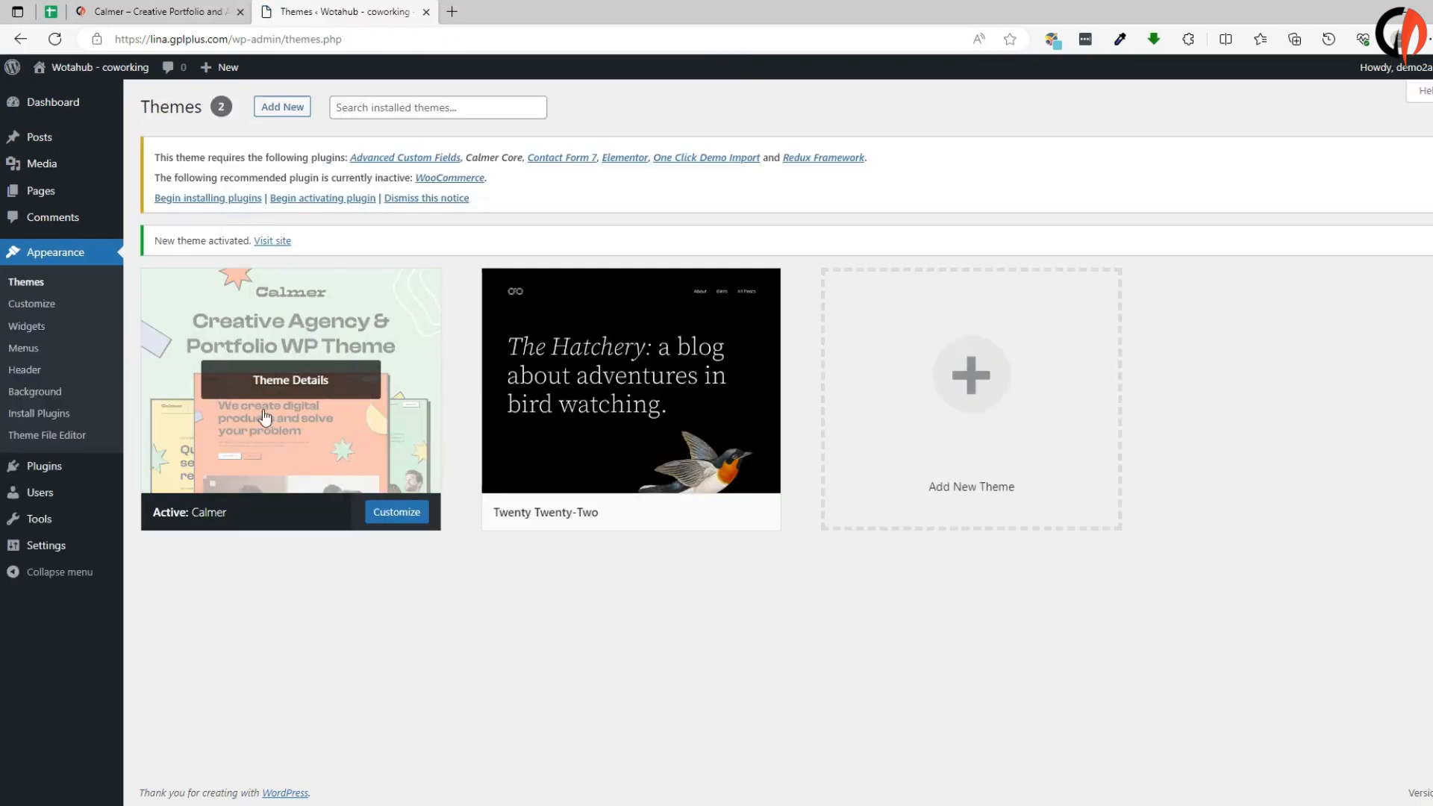
# - Bulk-install all the required plugins: Advanced Custom Fields, Calmer Core, Contact Form 7, Elementor, One Click Demo Import and Redux Framework
pyautogui.click(213, 200)
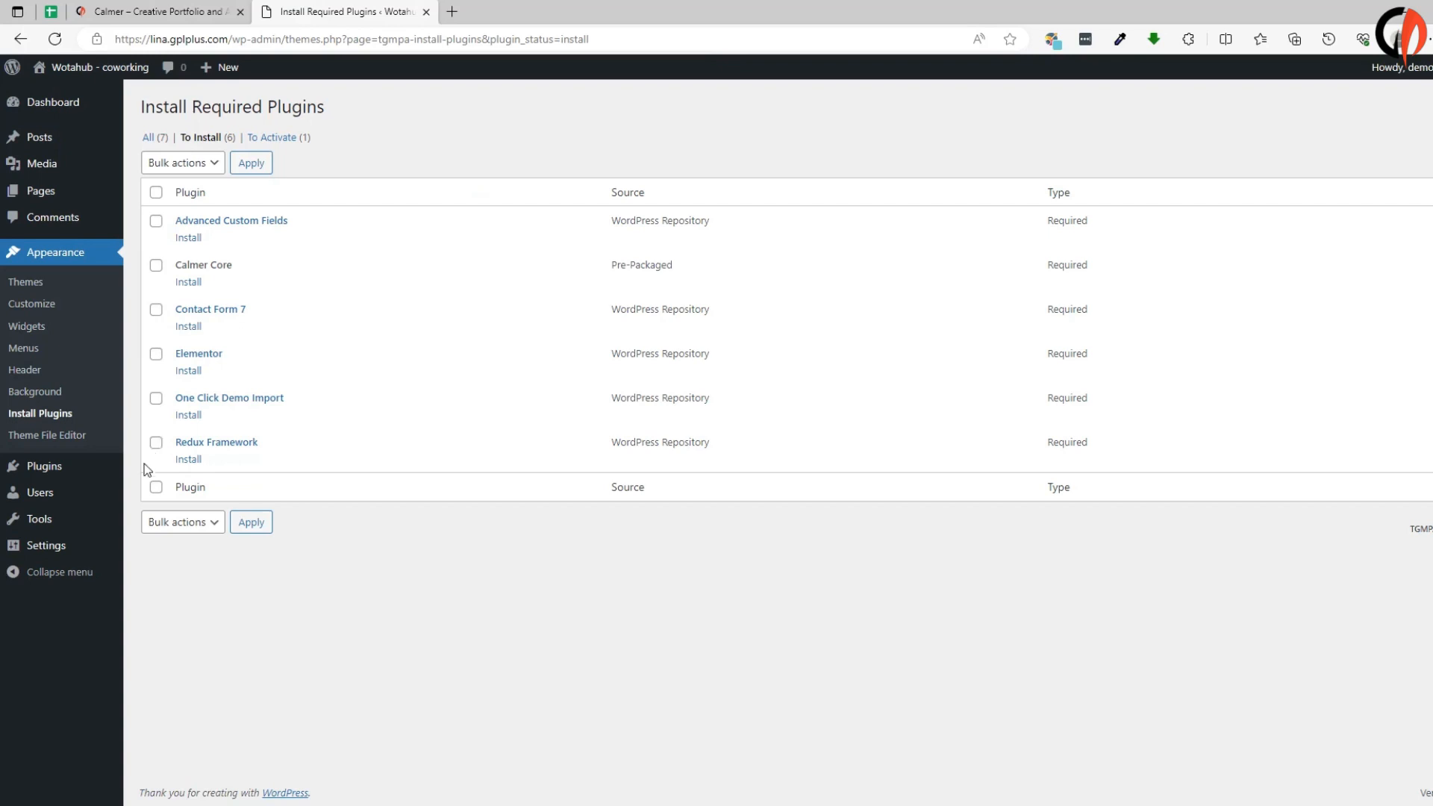
pyautogui.click(156, 487)
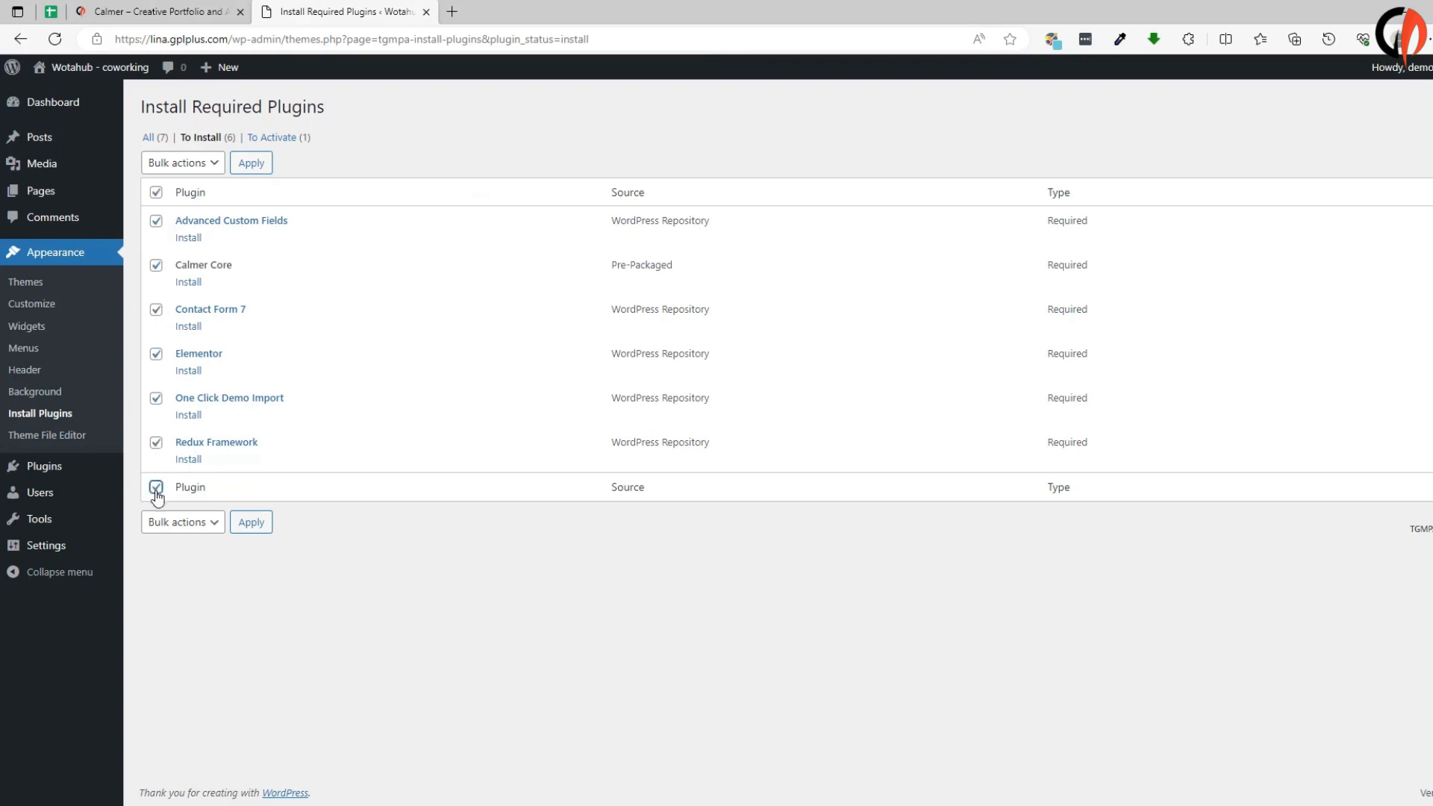
pyautogui.click(188, 165)
pyautogui.click(185, 200)
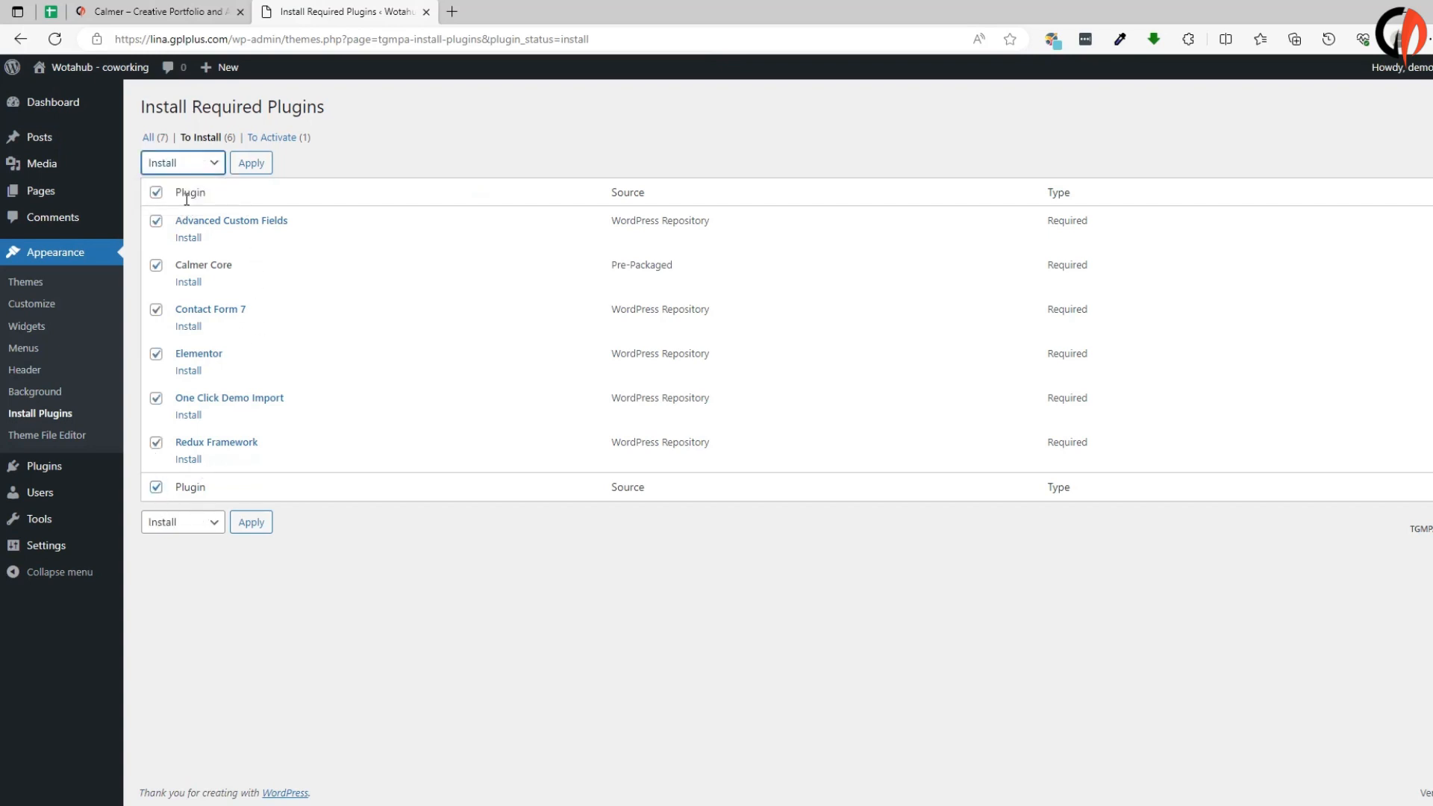
pyautogui.click(252, 162)
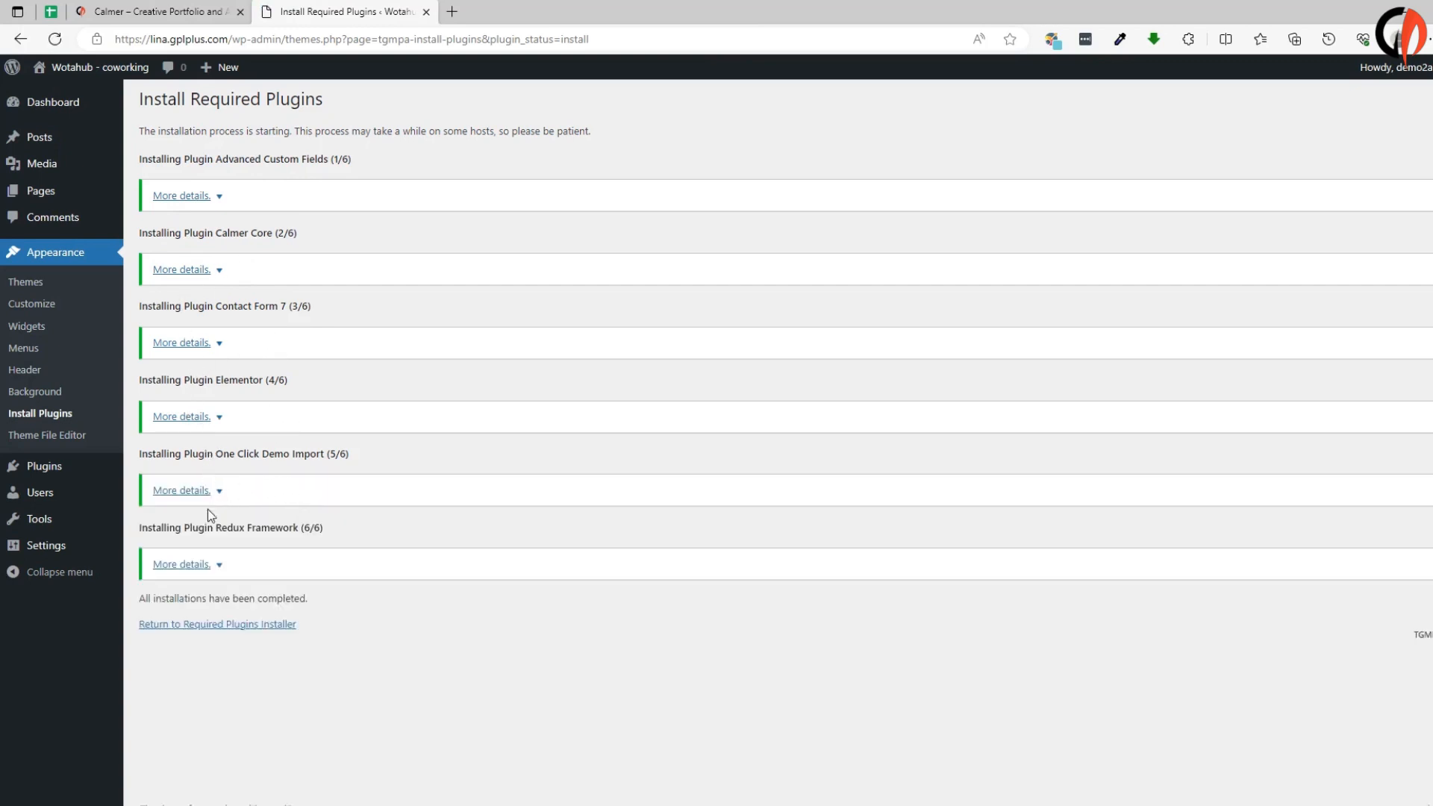
# - Return to the required plugins list and bulk-activate every listed plugin, including WooCommerce
pyautogui.click(199, 627)
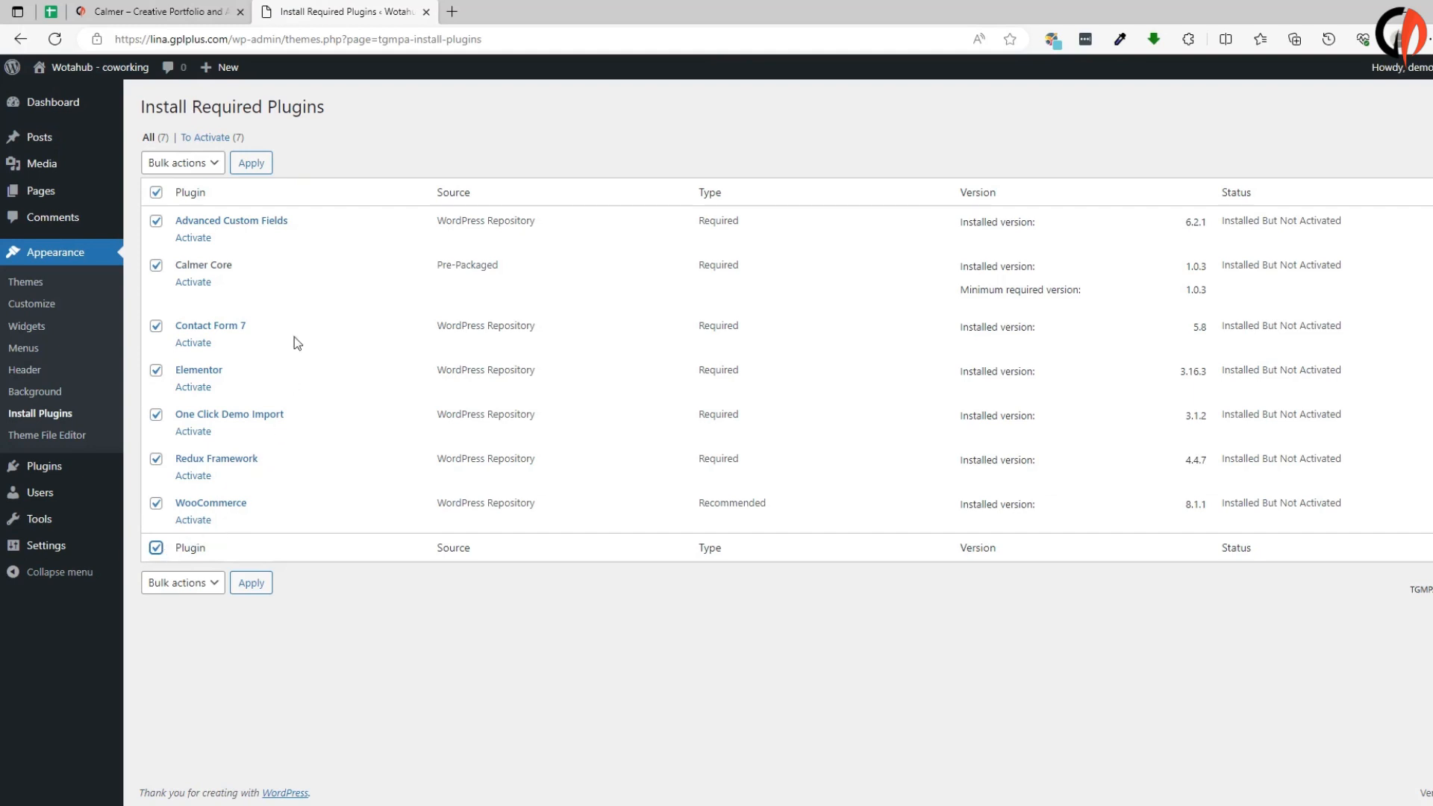
pyautogui.click(198, 168)
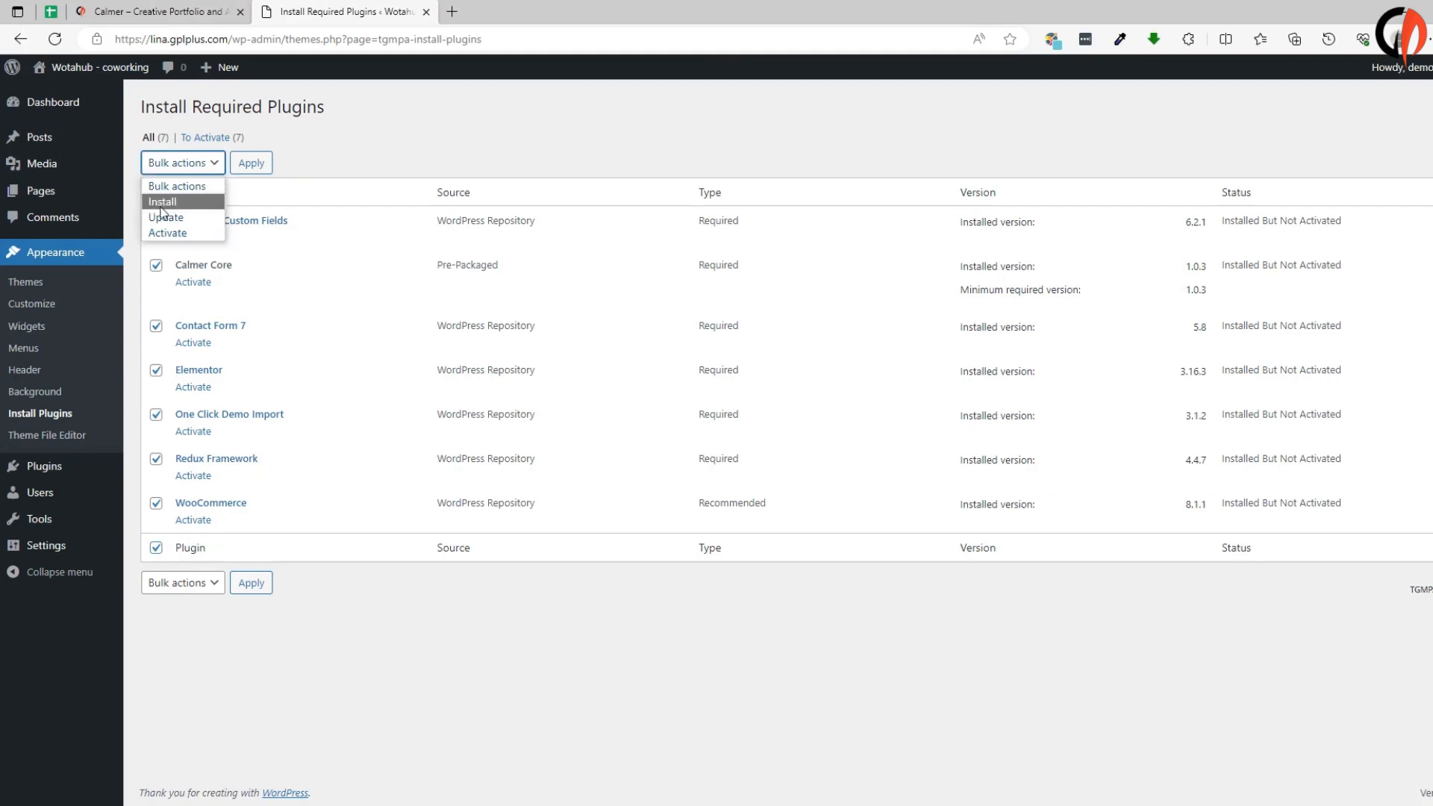
pyautogui.click(182, 234)
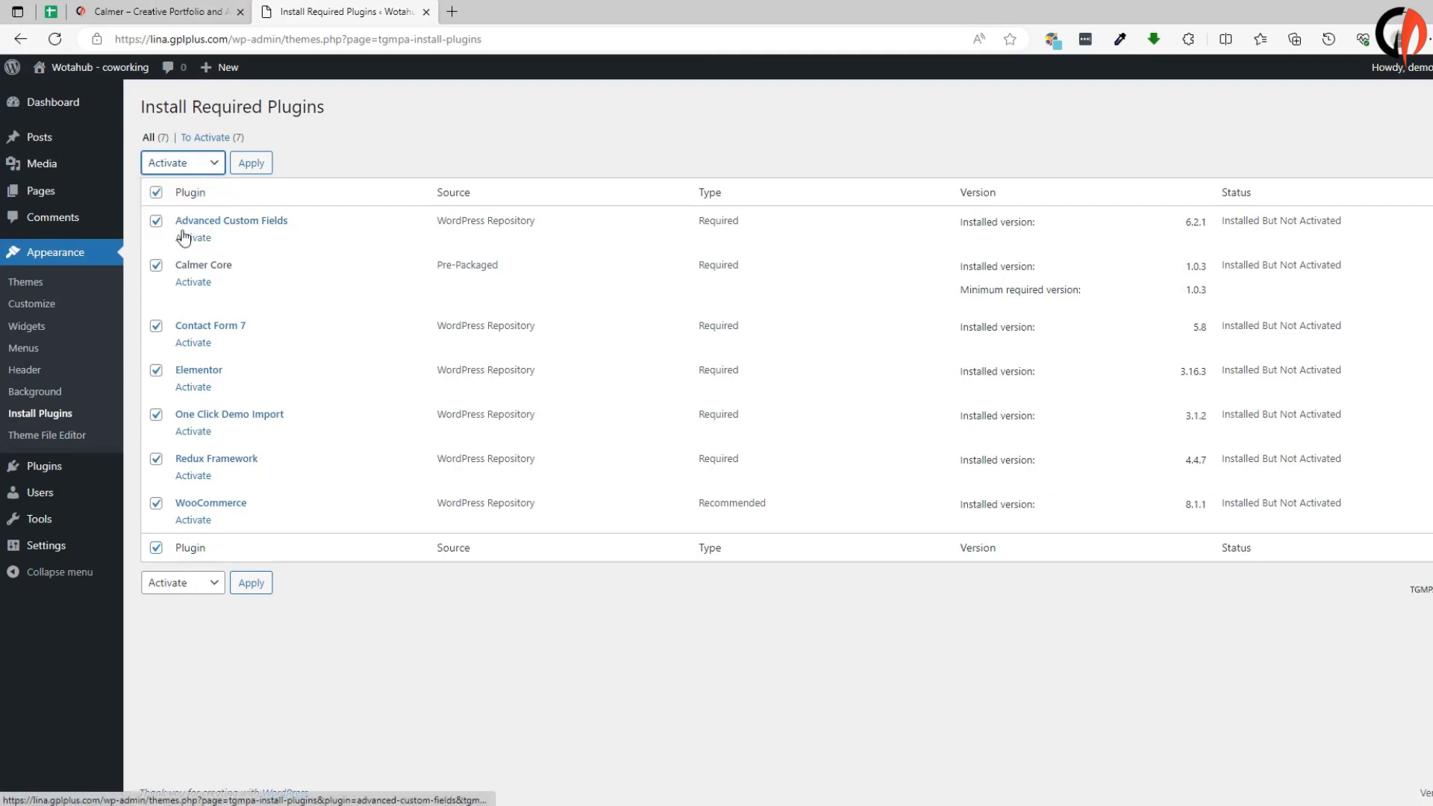
pyautogui.click(252, 166)
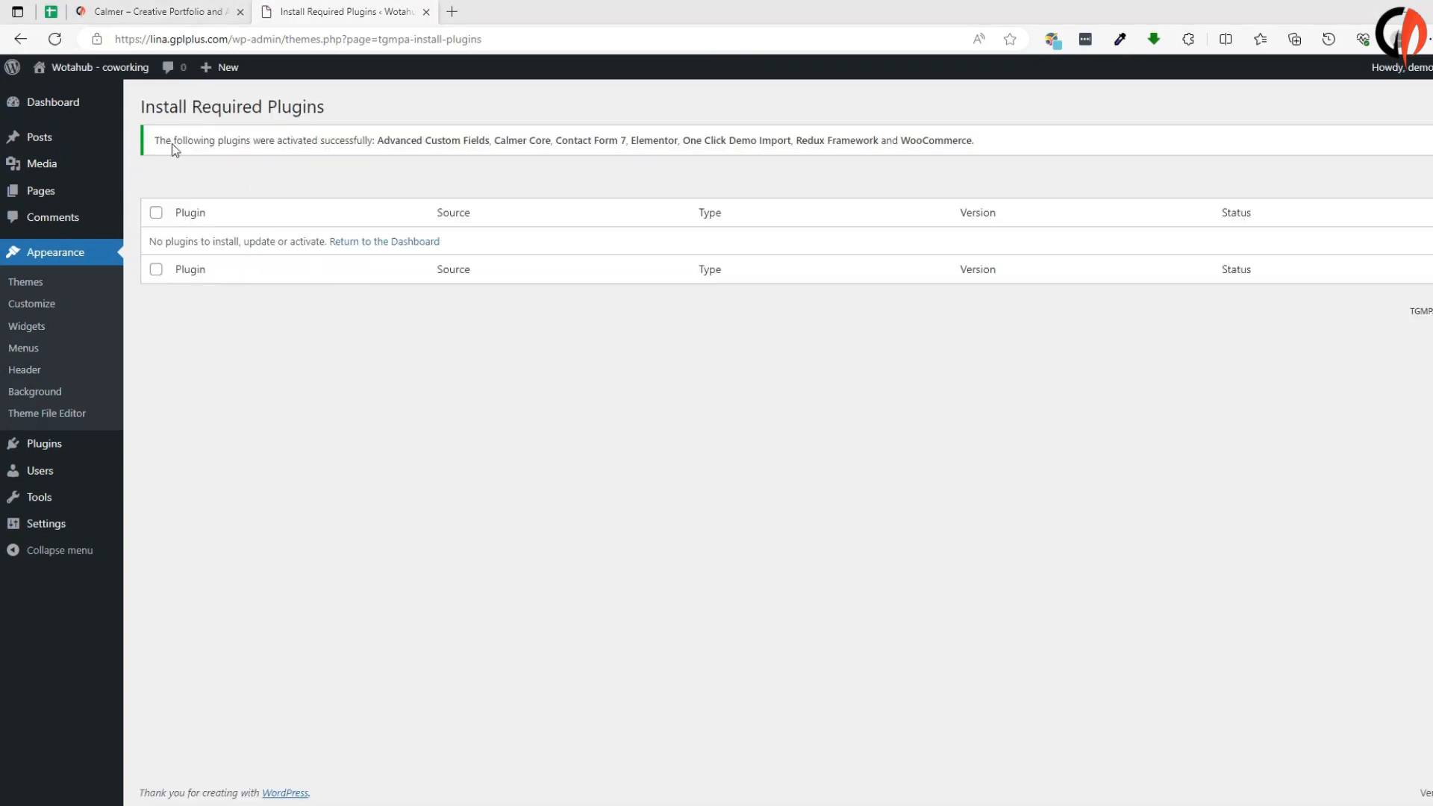
# - Open the theme's demo data import page and start importing the All Page Demos content
pyautogui.click(80, 103)
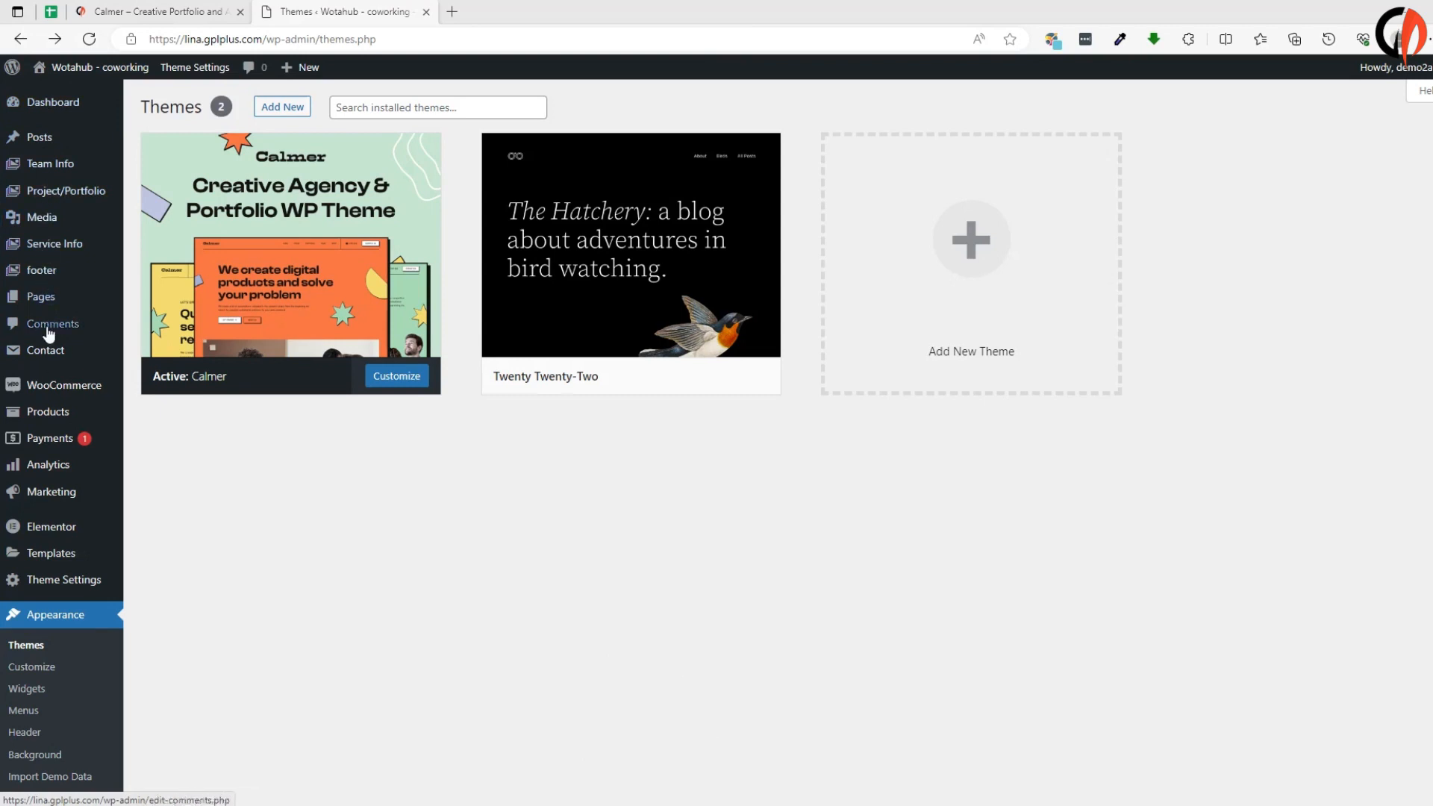
pyautogui.scroll(-2, 65, 608)
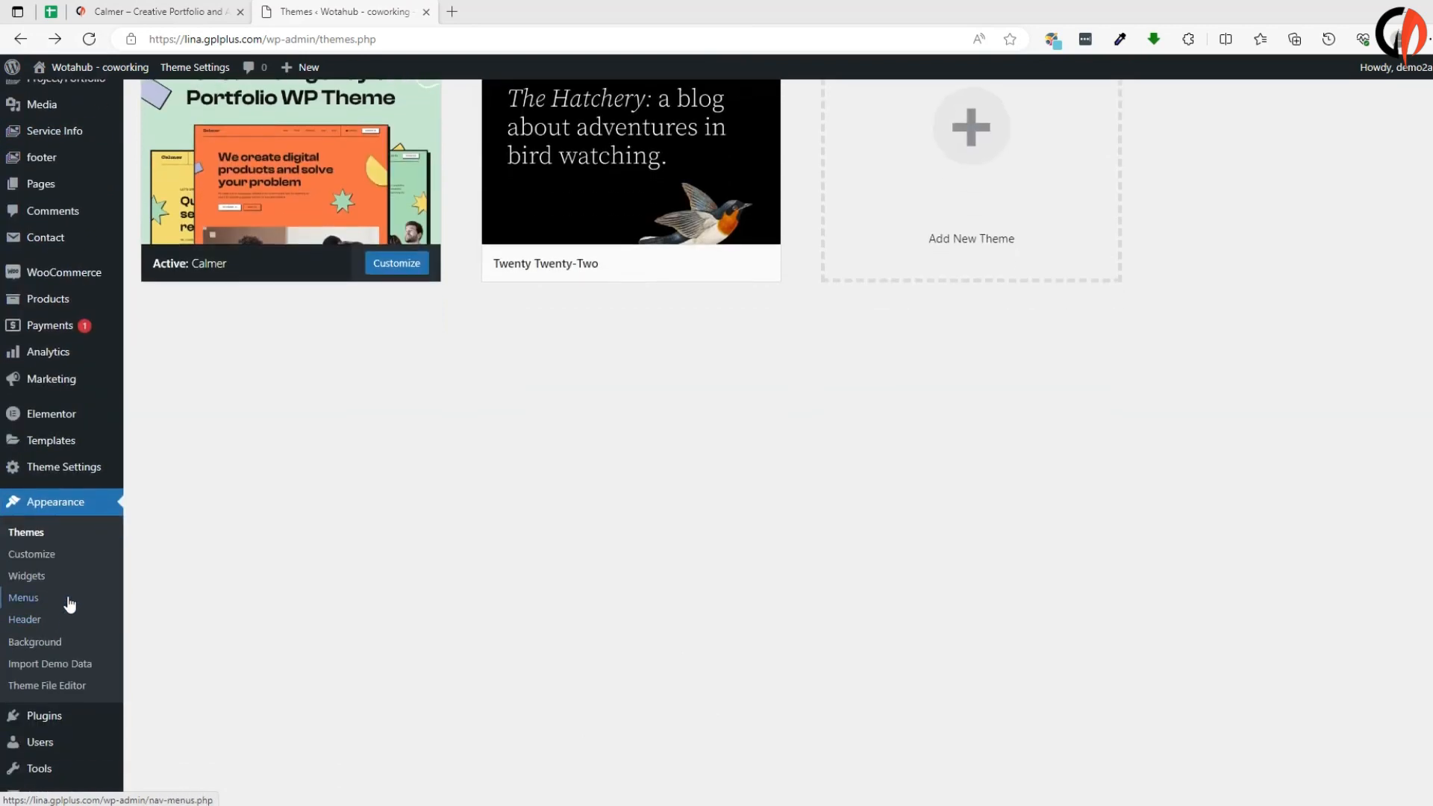
pyautogui.click(60, 666)
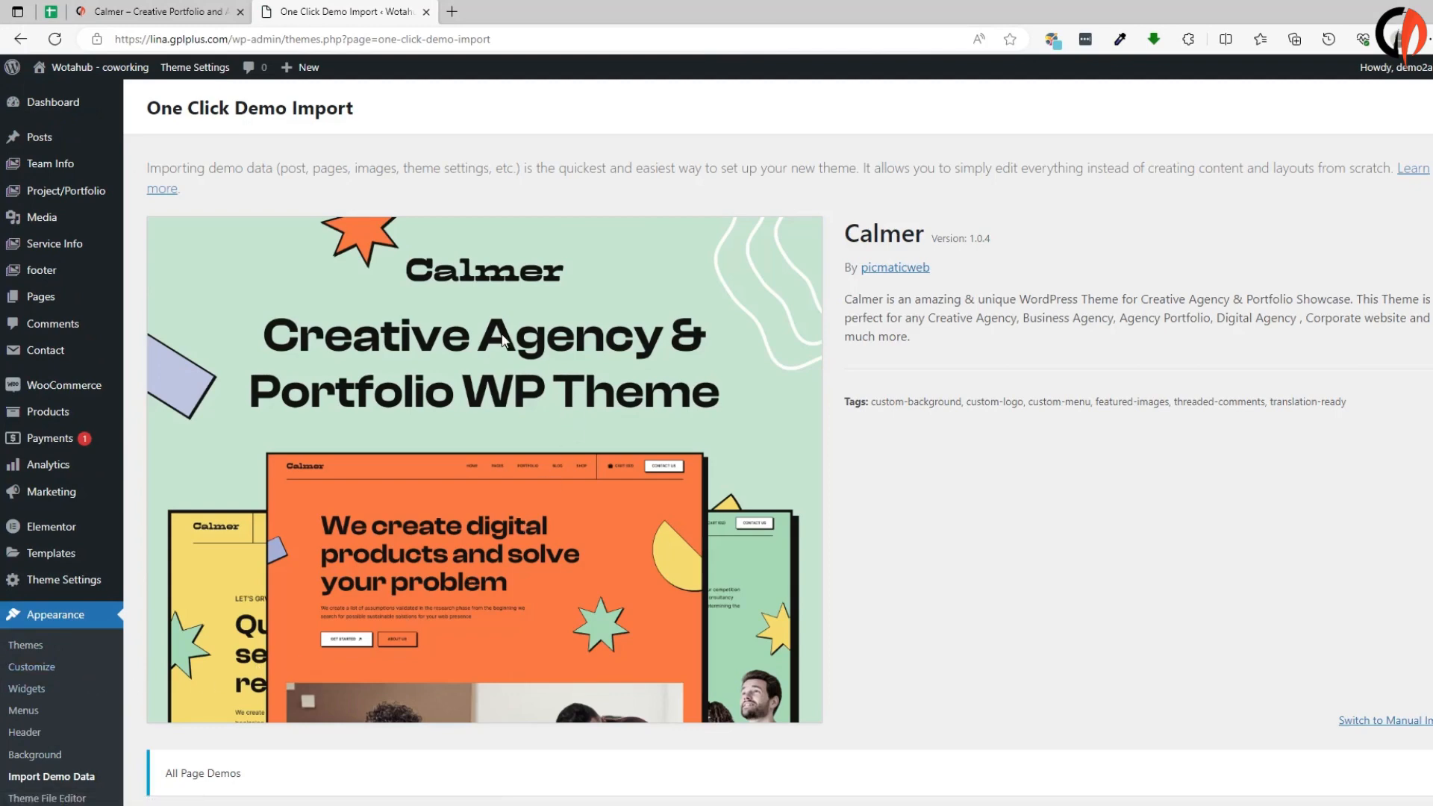
pyautogui.scroll(-3, 291, 420)
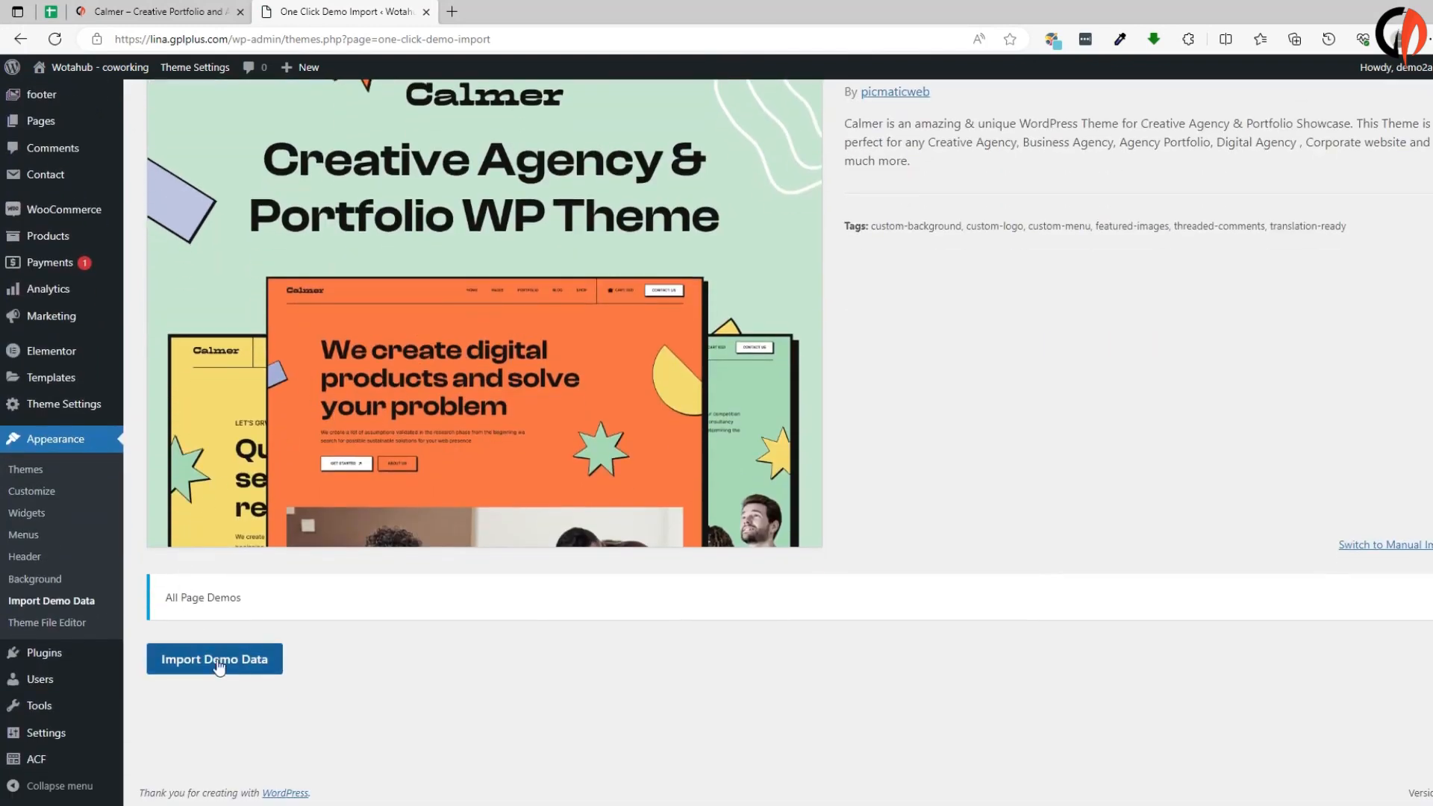
pyautogui.click(216, 656)
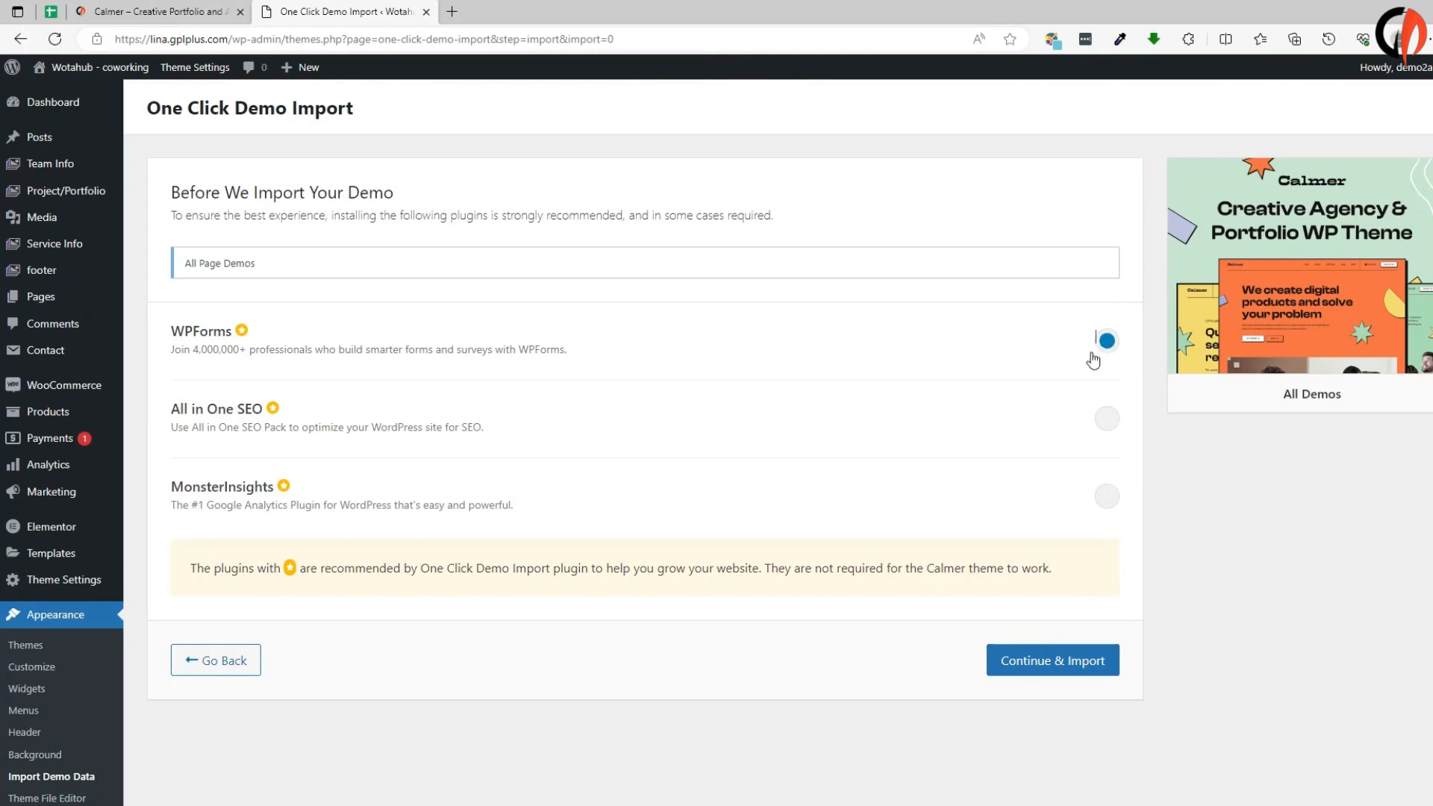
# - Toggle the recommended MonsterInsights plugin, continue with the demo import, and visit the imported site
pyautogui.click(1106, 497)
pyautogui.click(1013, 672)
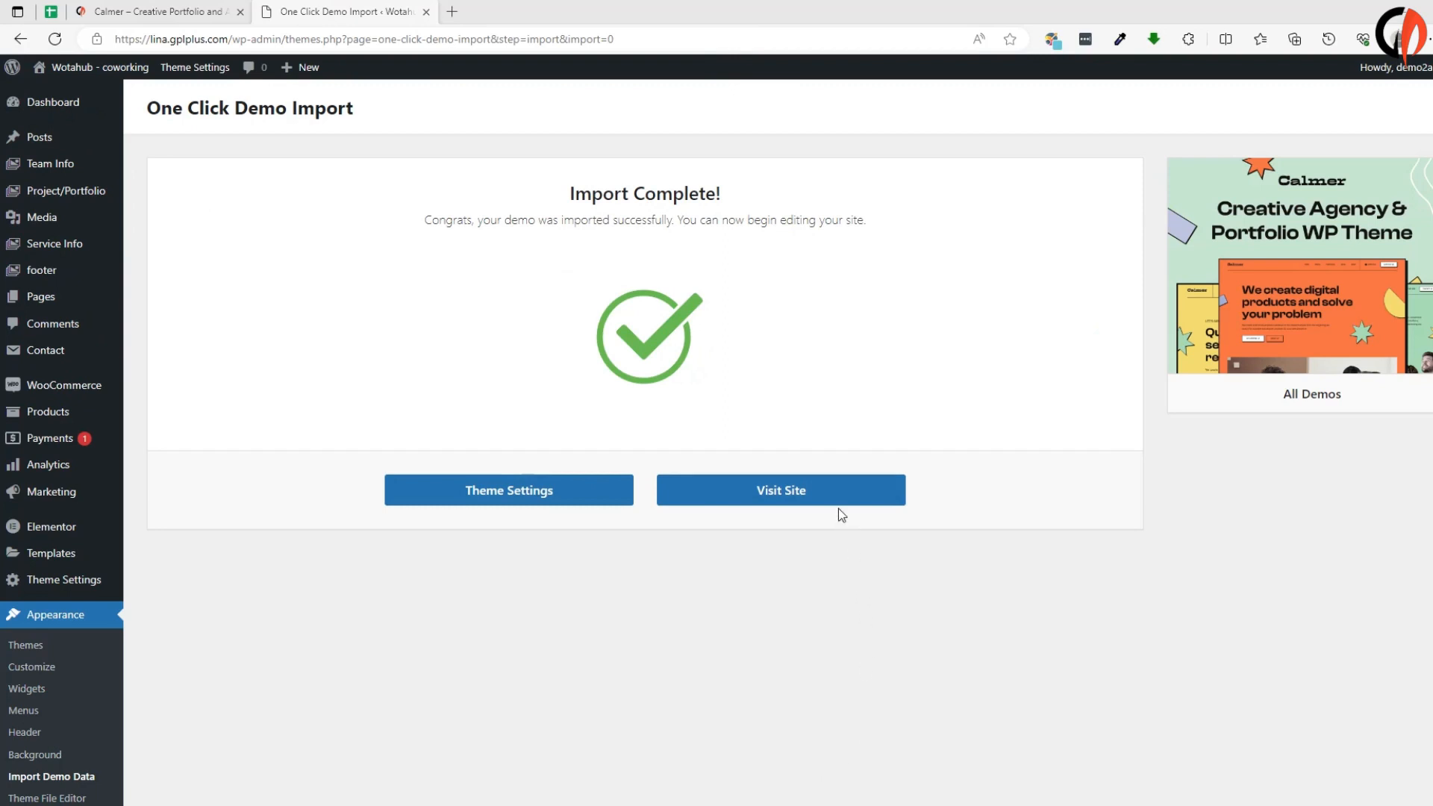
pyautogui.click(811, 493)
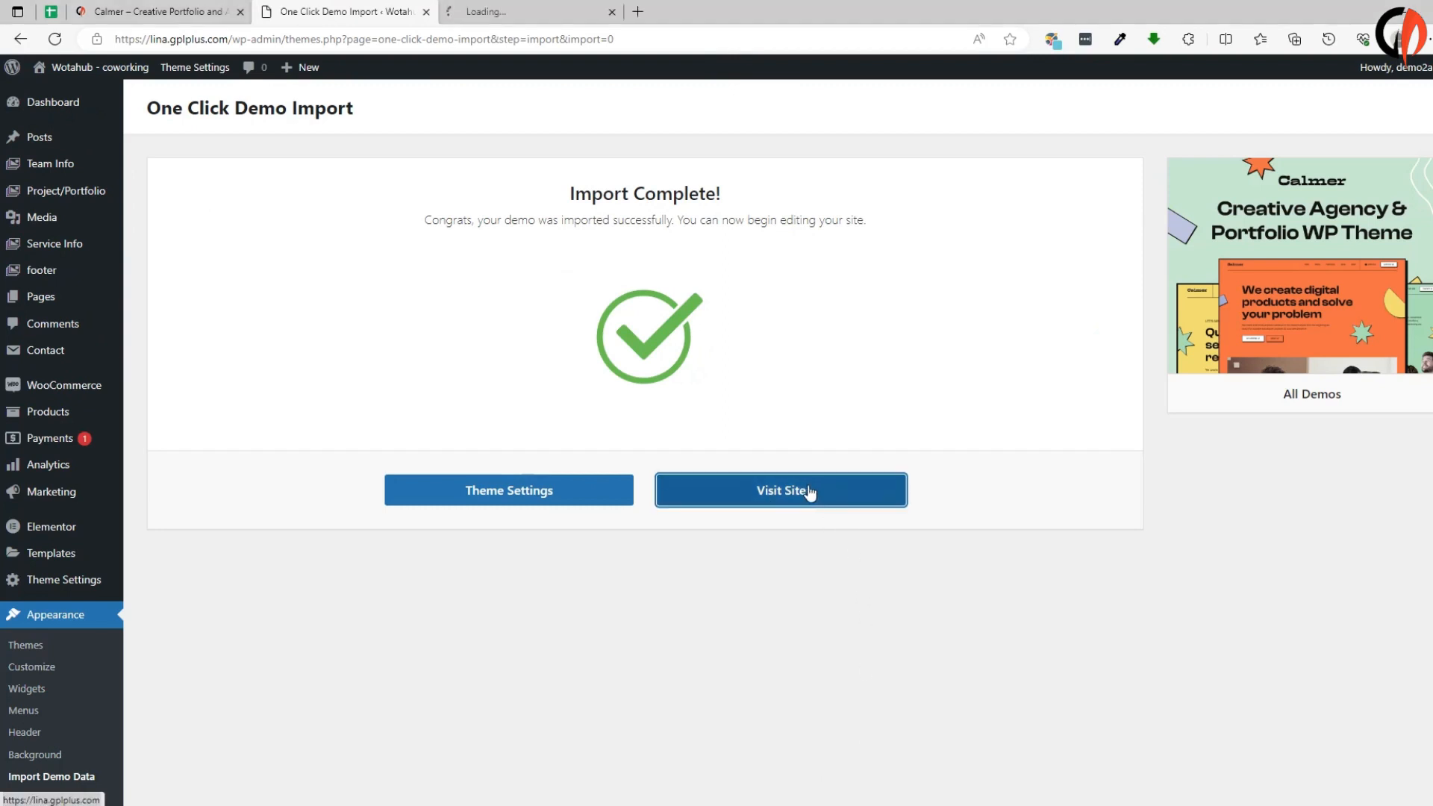
# - Switch to the imported site and examine the whole Home One page, from the hero banner through to the footer
pyautogui.click(545, 10)
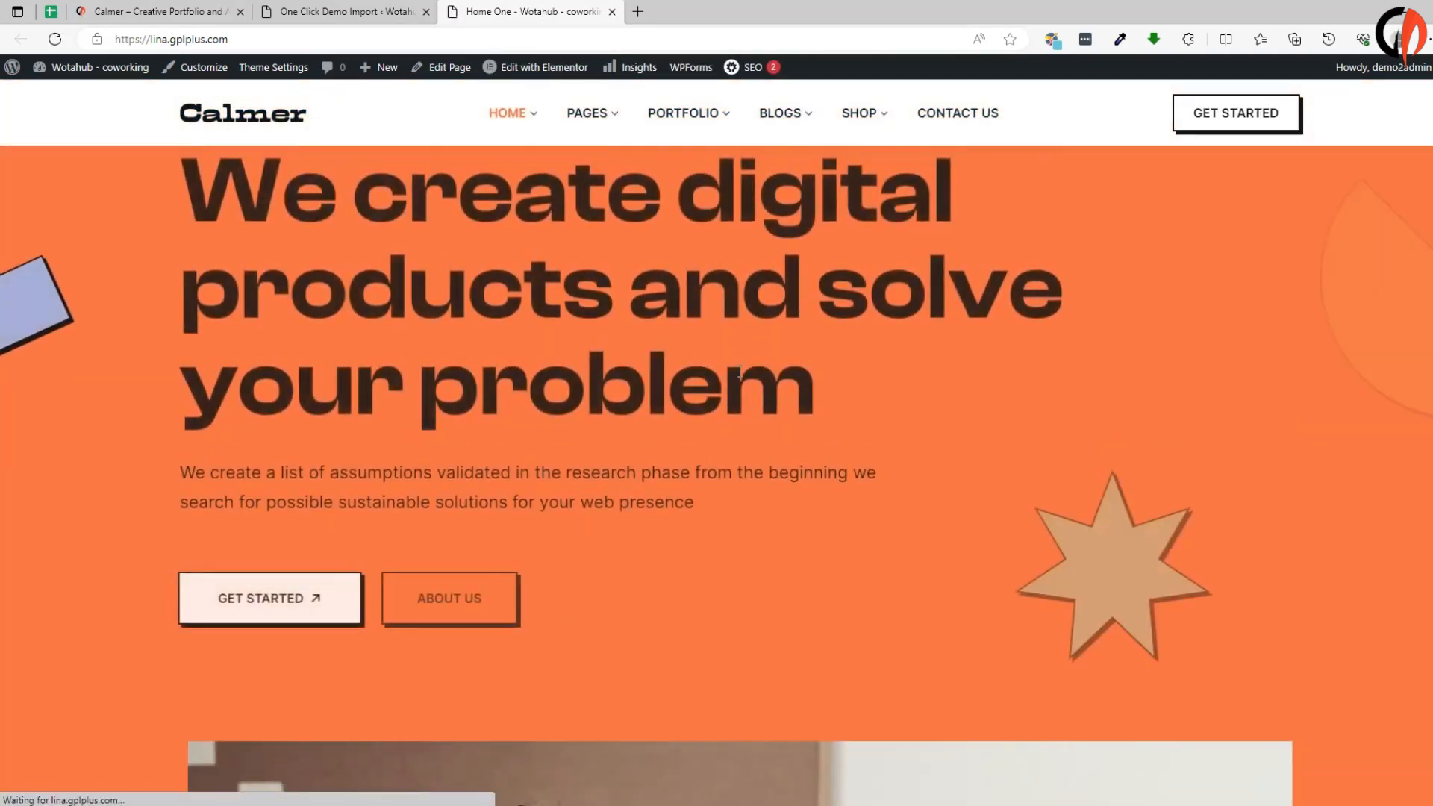
pyautogui.scroll(-5, 522, 463)
pyautogui.scroll(-4, 728, 396)
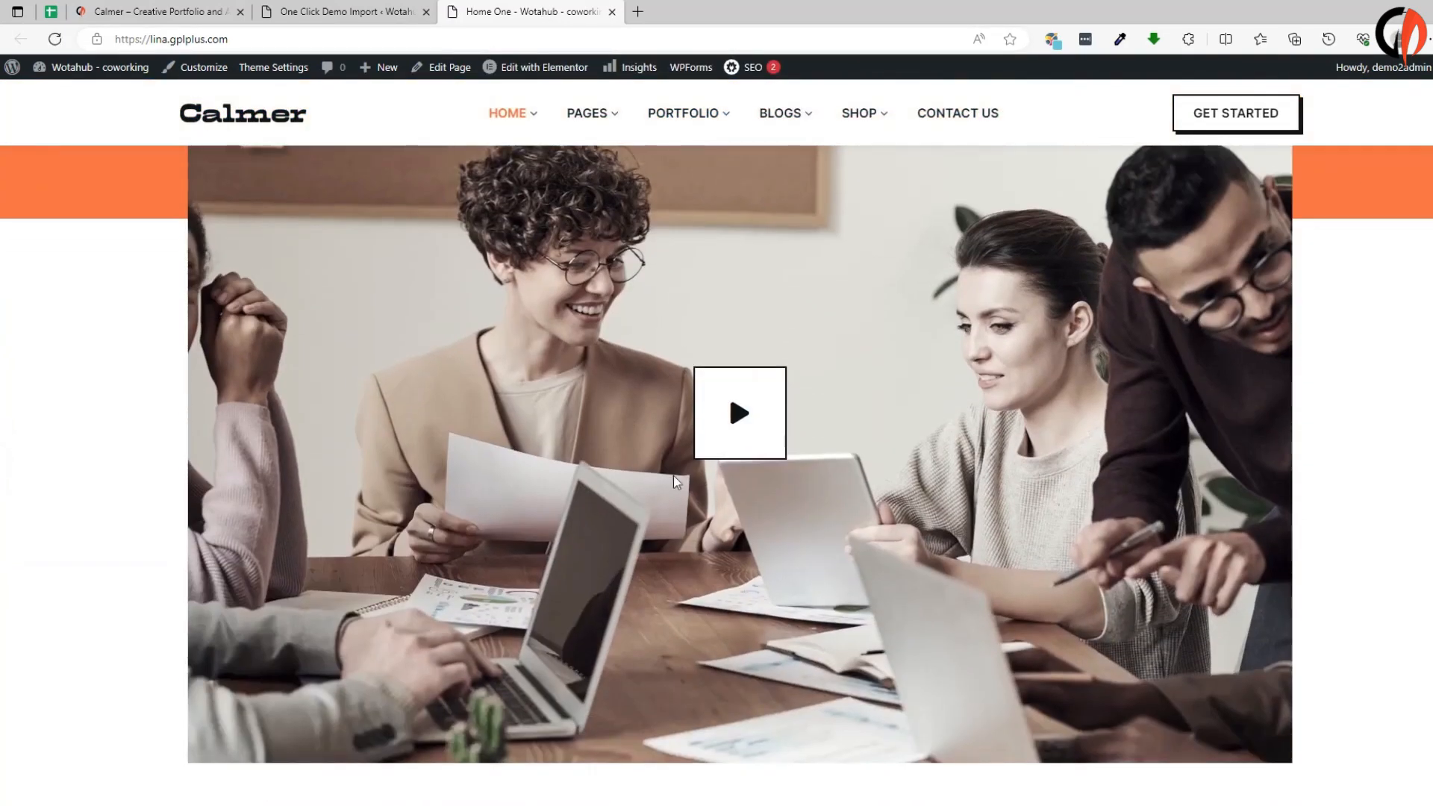
pyautogui.scroll(-3, 729, 393)
pyautogui.scroll(-4, 567, 563)
pyautogui.scroll(-3, 672, 523)
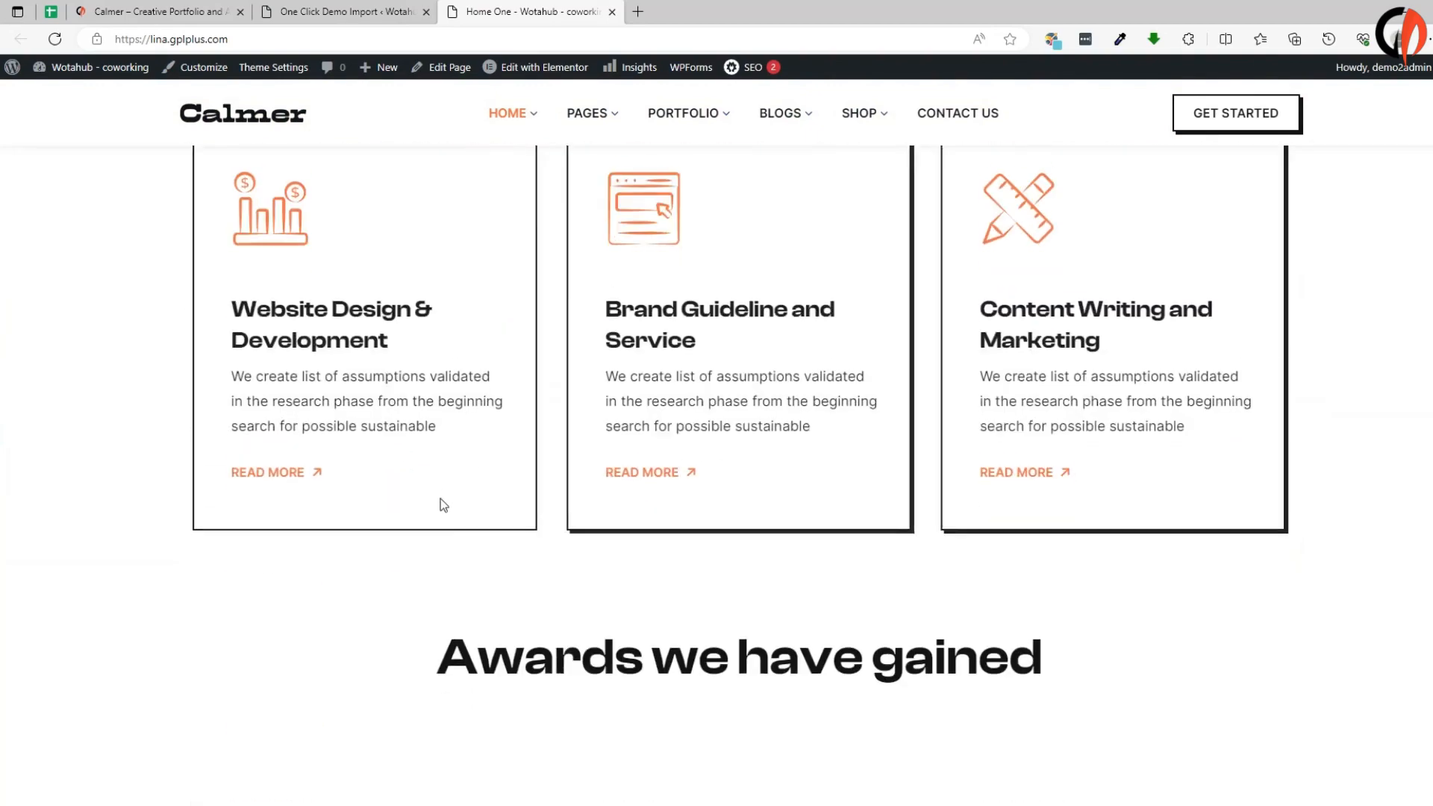
pyautogui.scroll(-10, 597, 537)
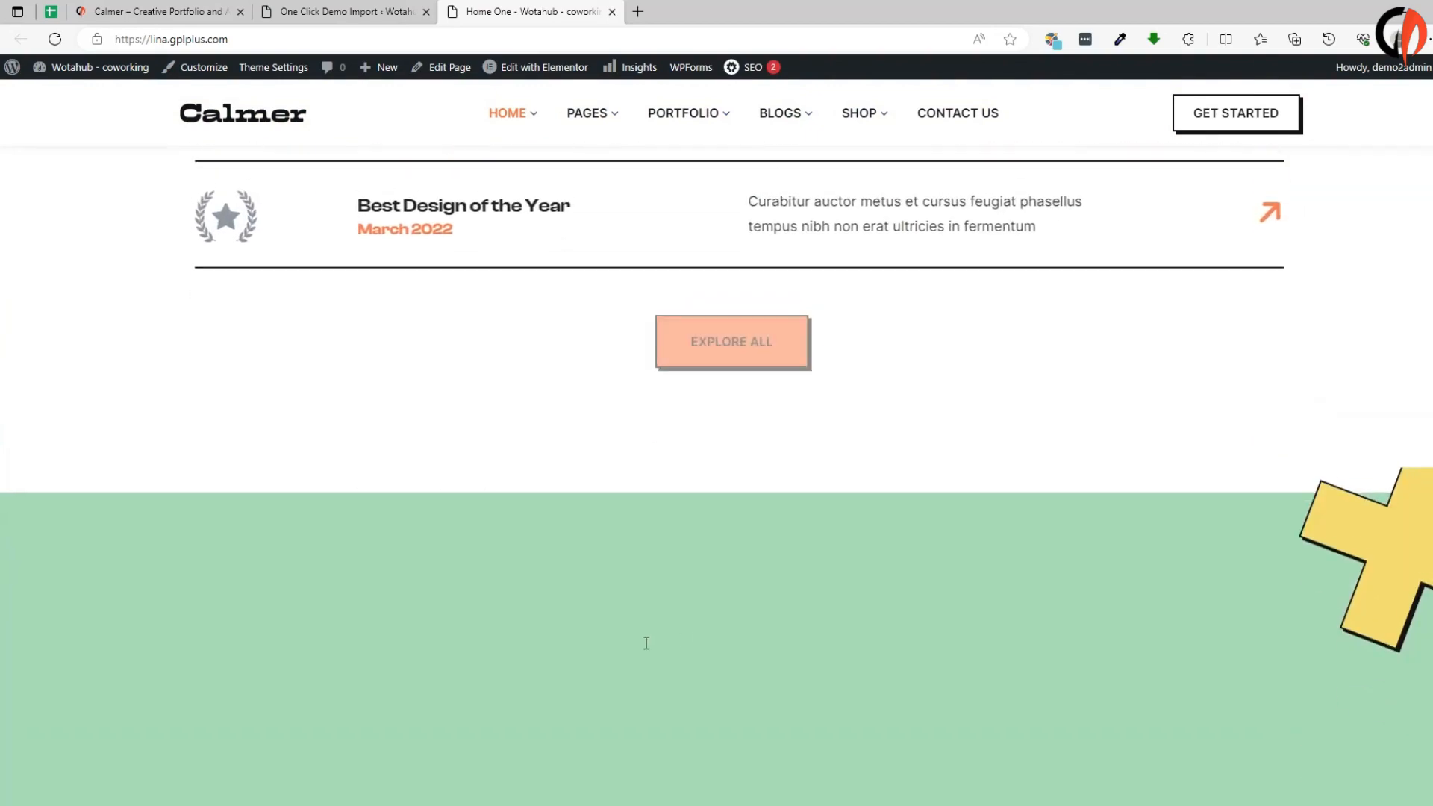
pyautogui.scroll(-8, 646, 534)
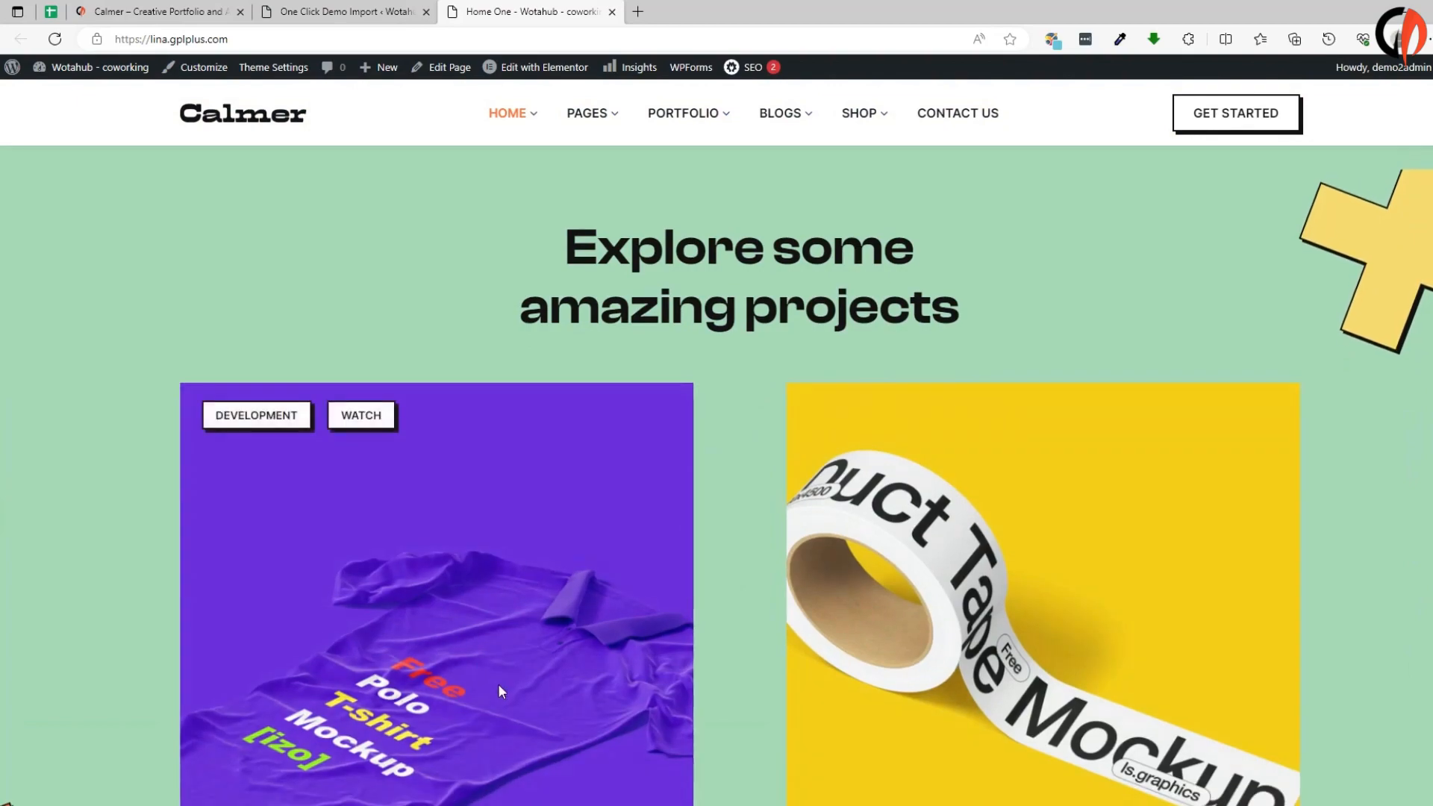
pyautogui.scroll(-9, 611, 624)
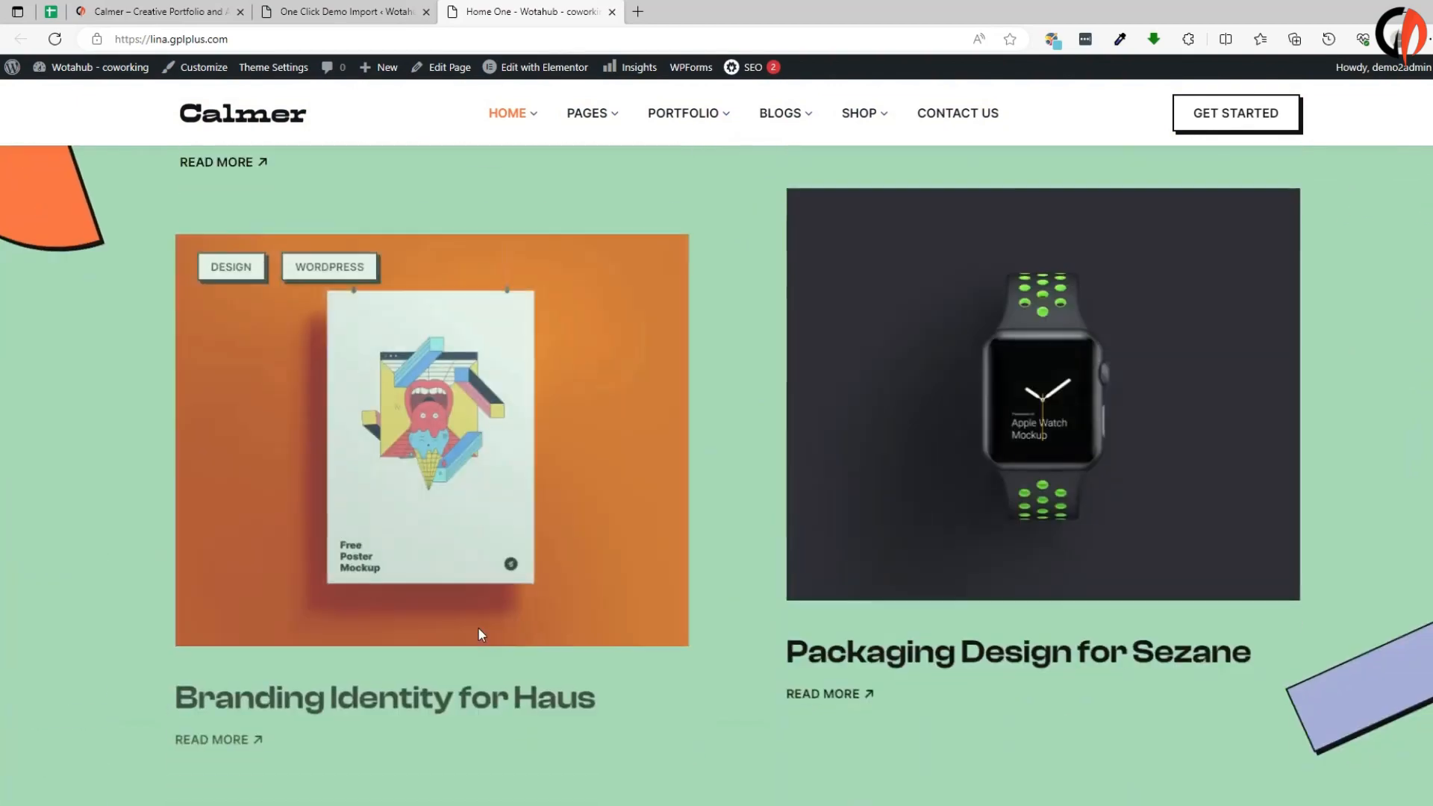
pyautogui.scroll(-9, 793, 589)
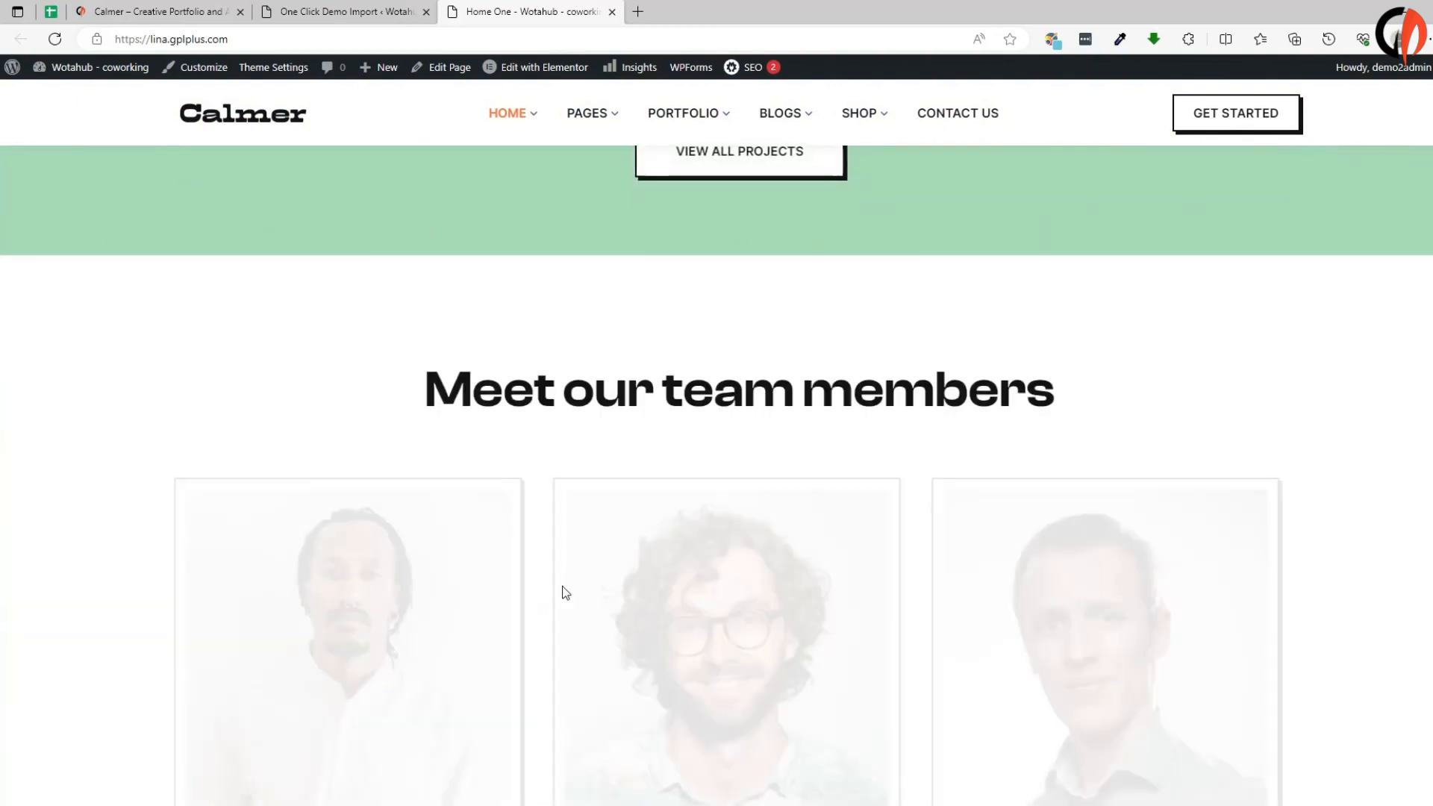
pyautogui.scroll(-10, 380, 567)
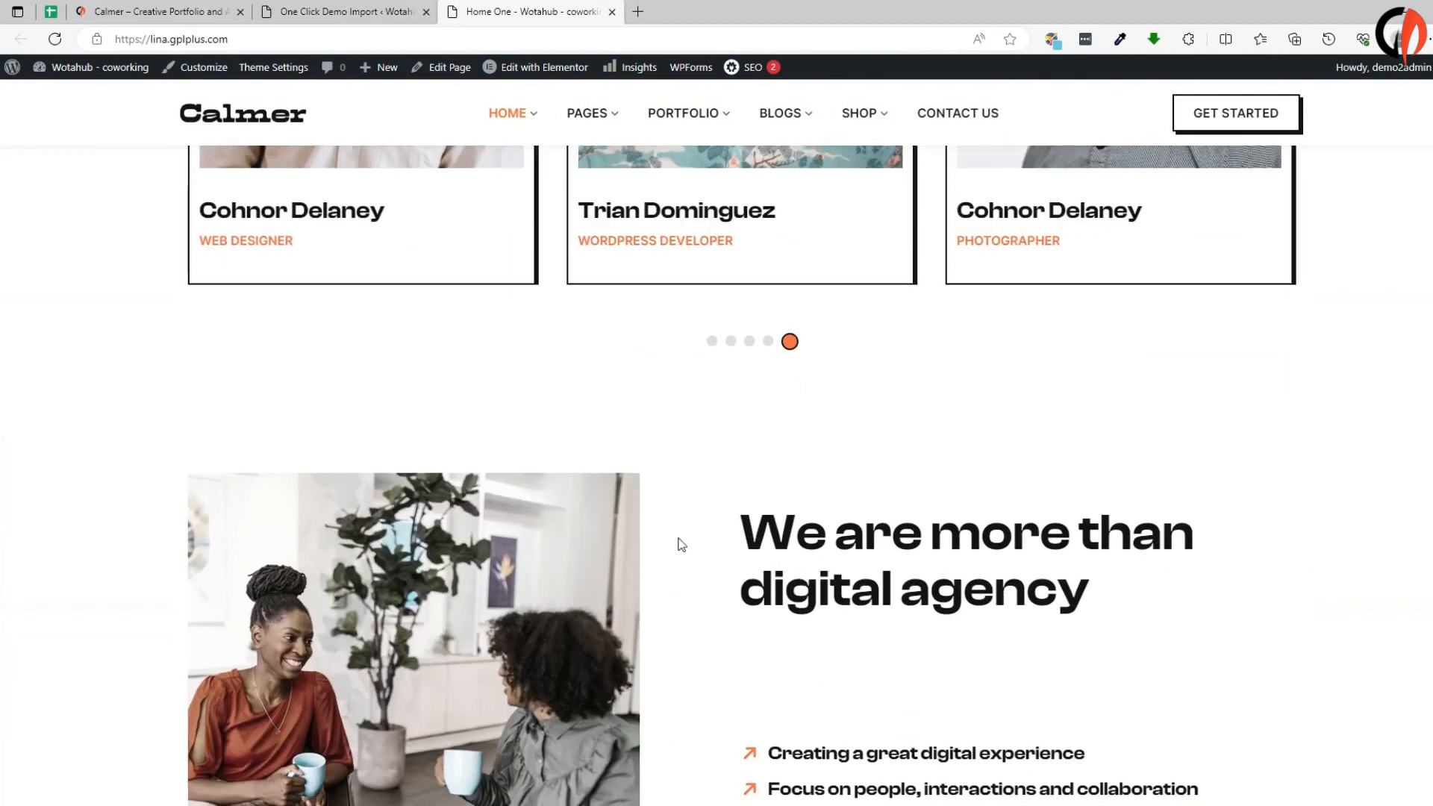
pyautogui.scroll(-10, 671, 596)
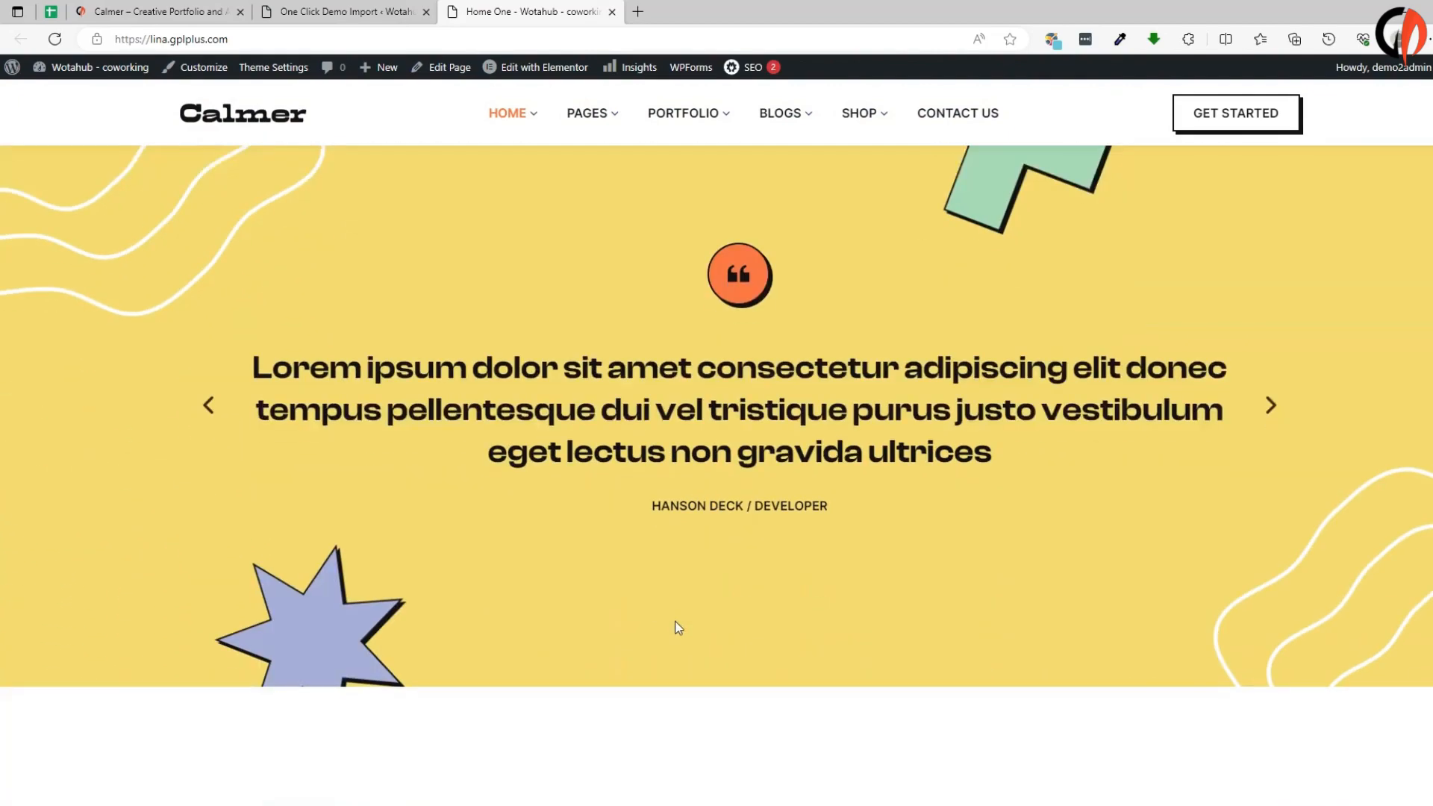
pyautogui.scroll(-8, 839, 605)
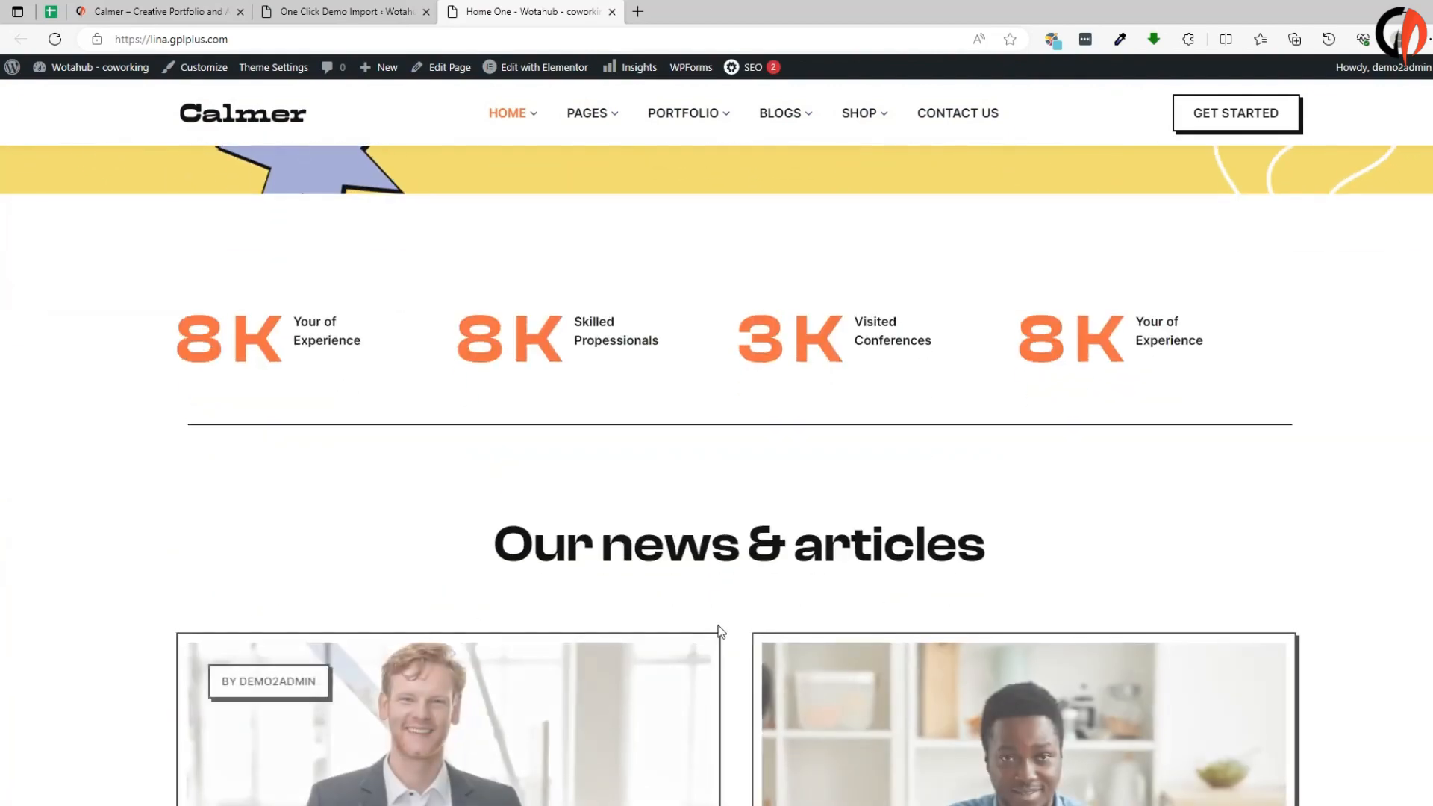
pyautogui.scroll(-10, 525, 608)
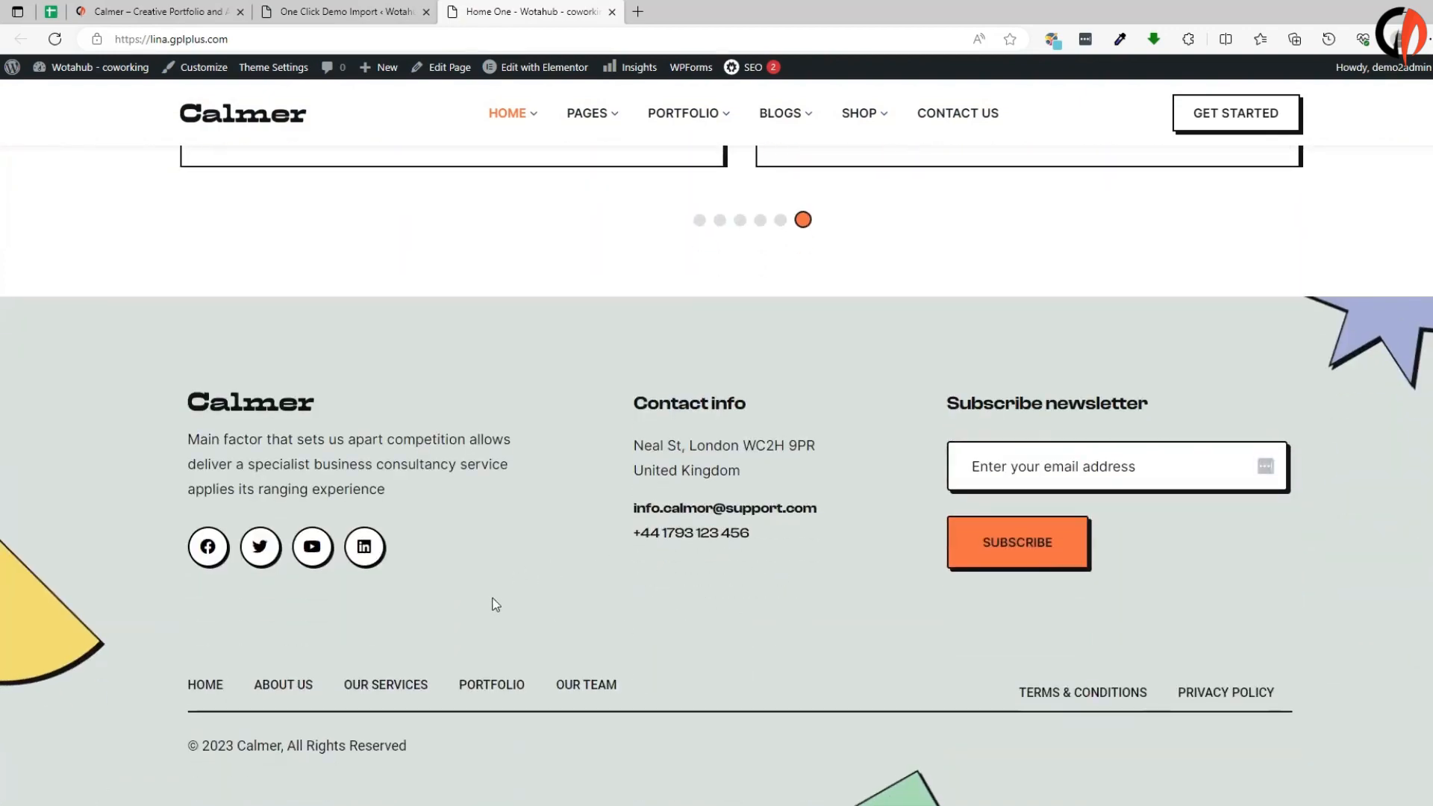
# - Review the homepage sections again in reverse order, from the footer back to the video image beneath the hero banner
pyautogui.scroll(2, 672, 605)
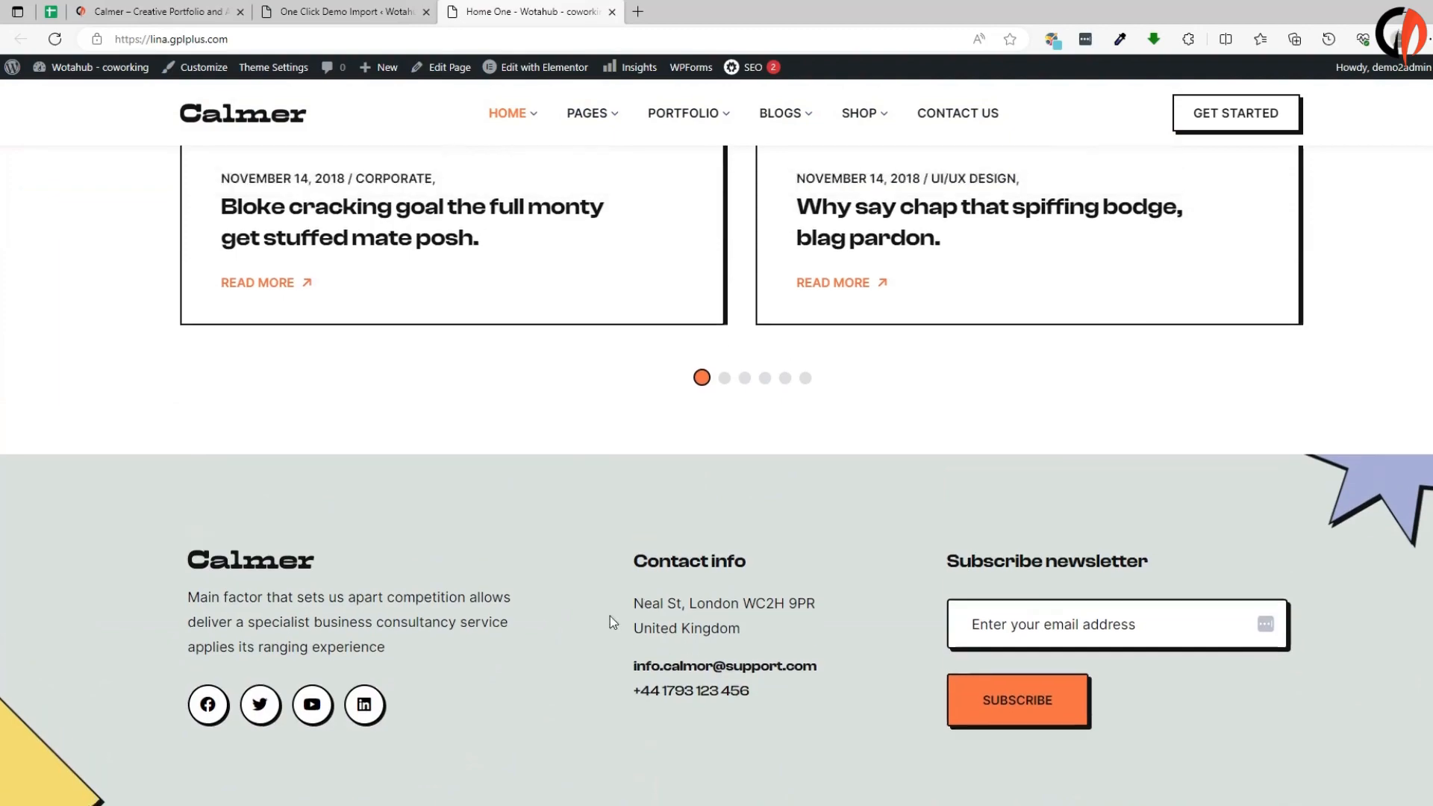
pyautogui.scroll(10, 611, 619)
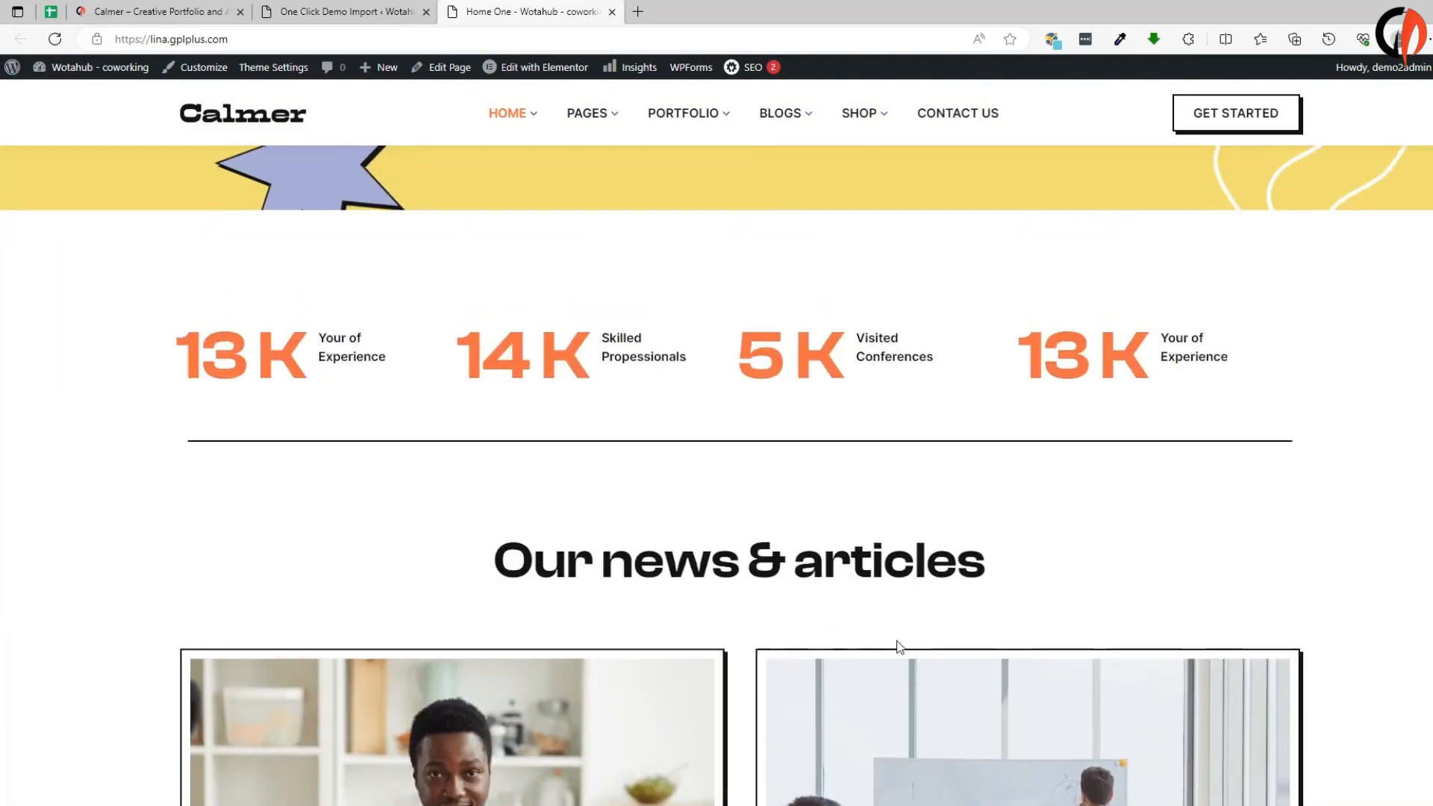
pyautogui.scroll(10, 899, 647)
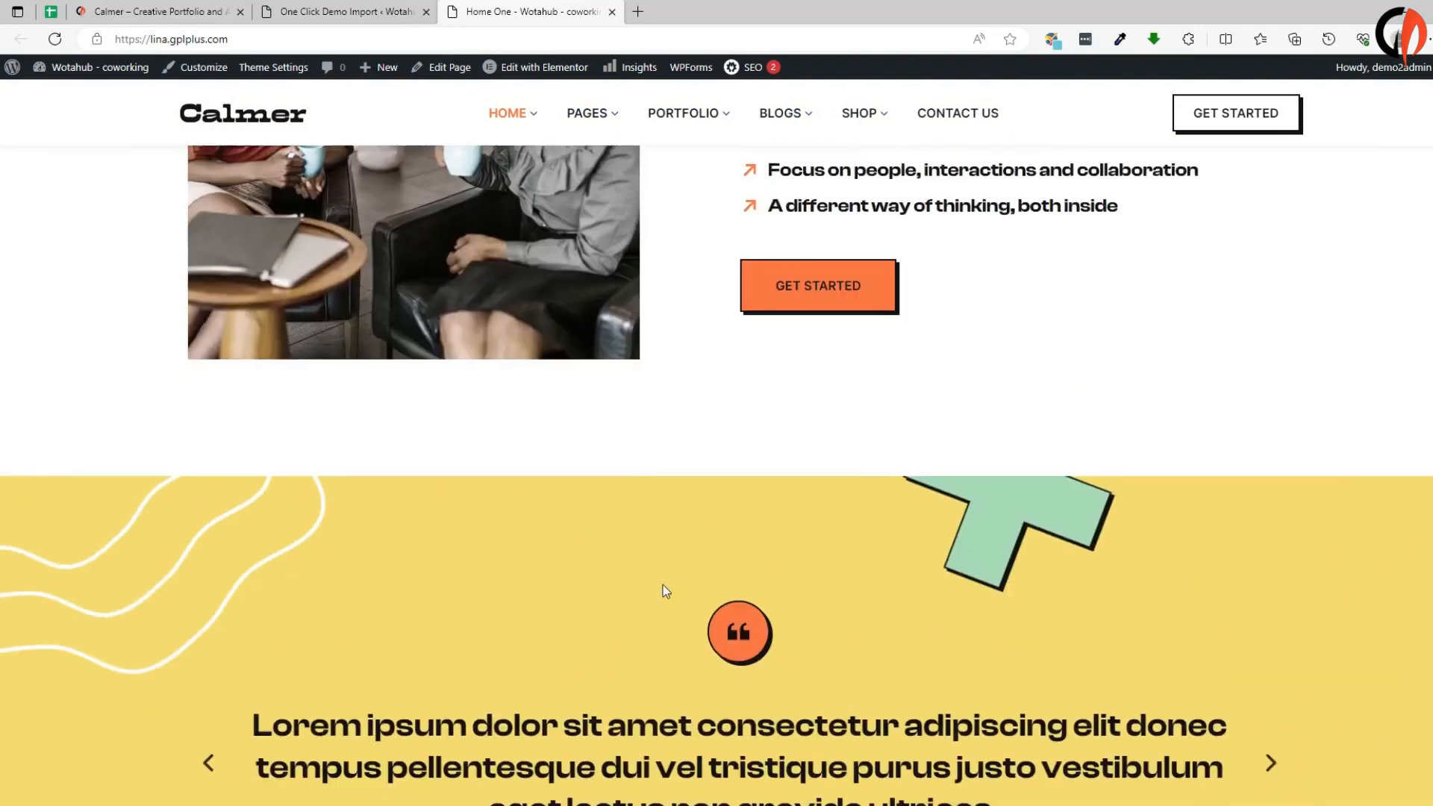
pyautogui.scroll(8, 665, 591)
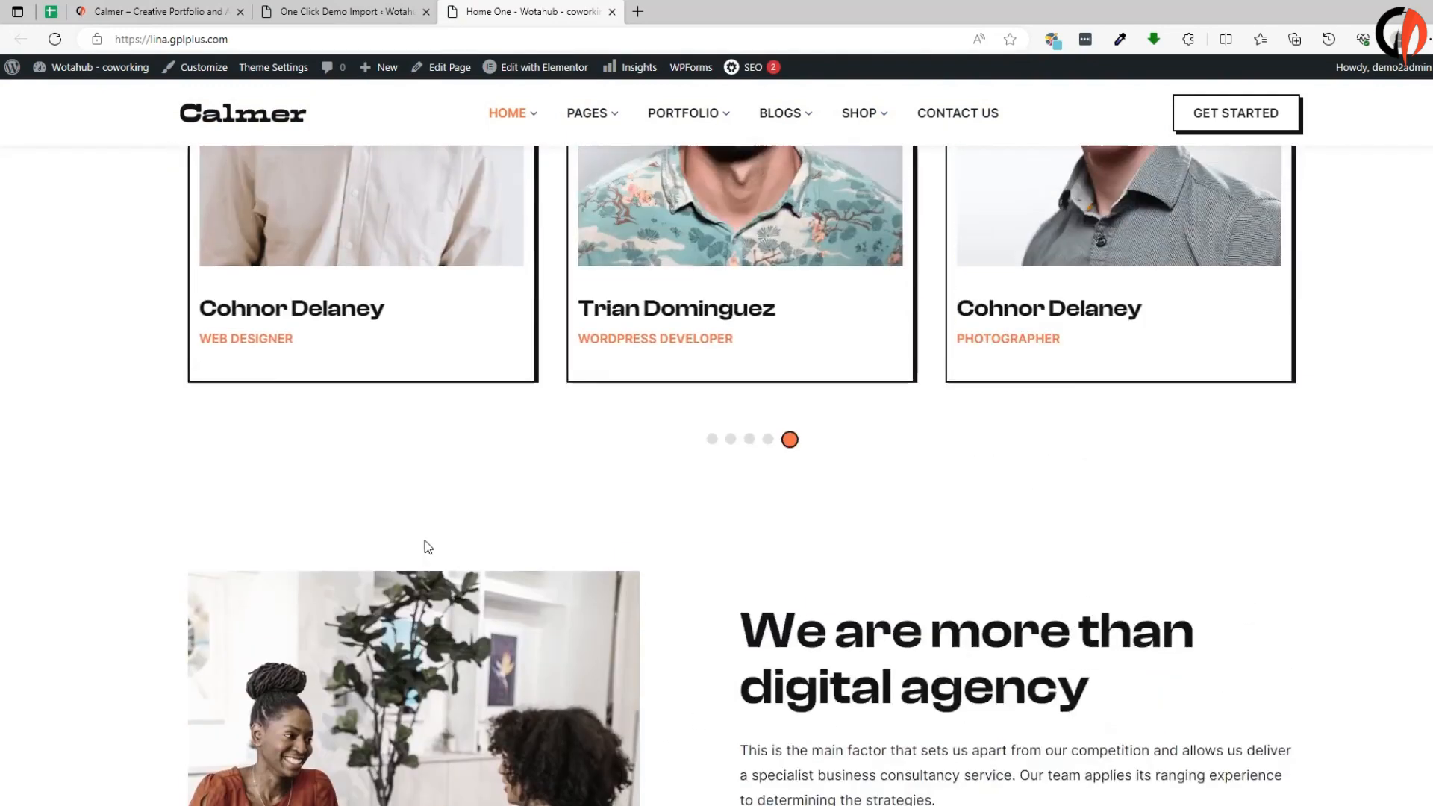
pyautogui.scroll(6, 423, 544)
pyautogui.scroll(10, 766, 489)
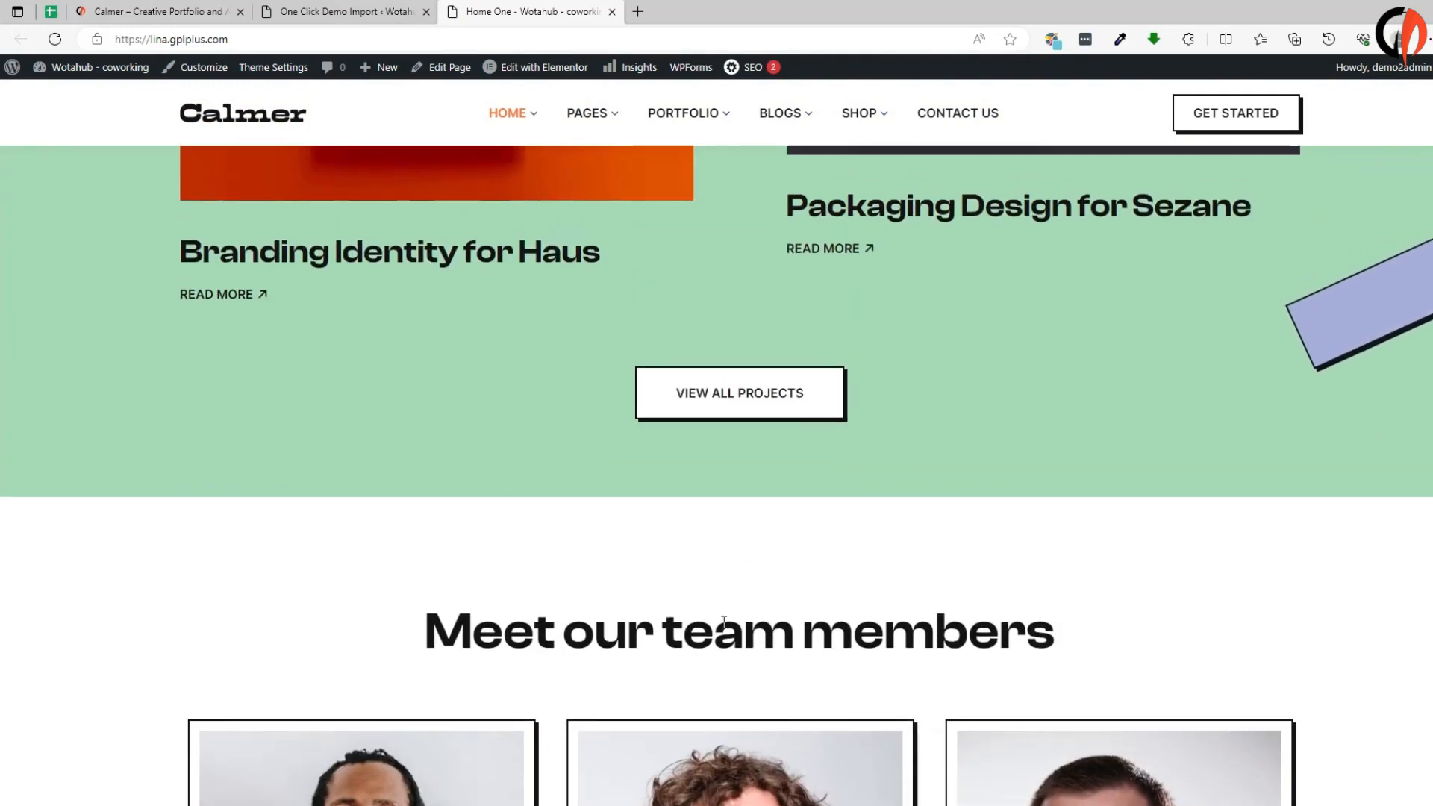
pyautogui.scroll(7, 826, 533)
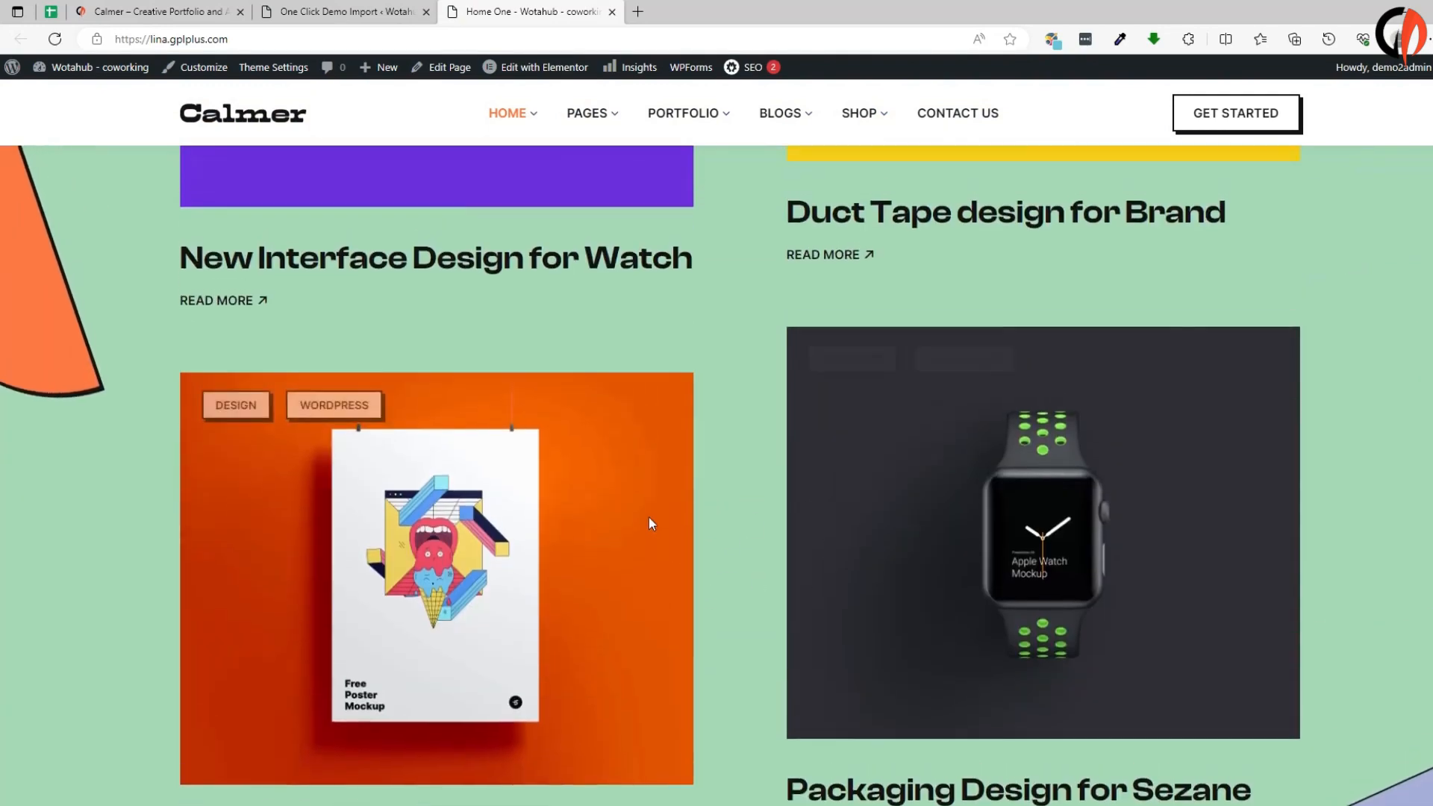
pyautogui.scroll(12, 537, 599)
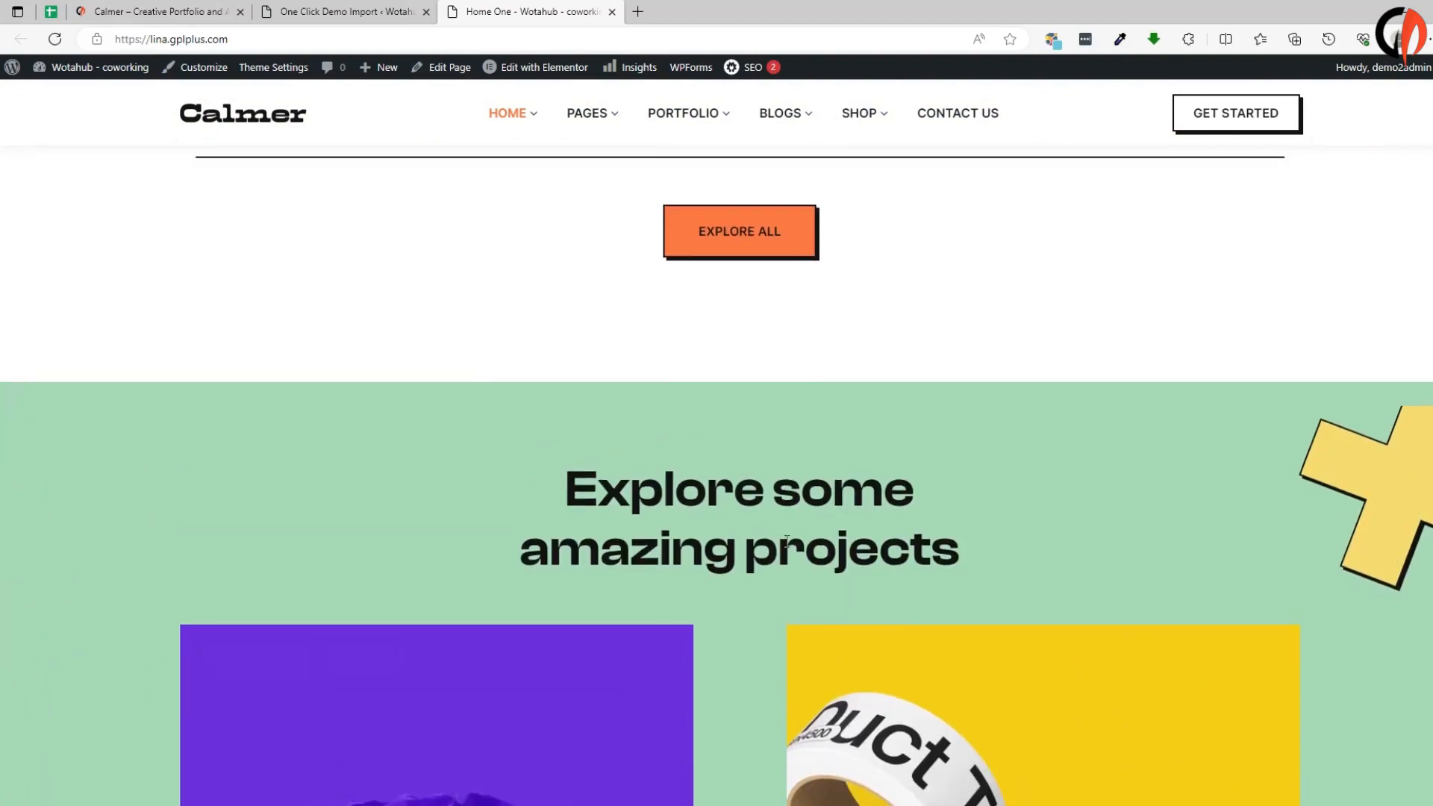
pyautogui.scroll(9, 606, 452)
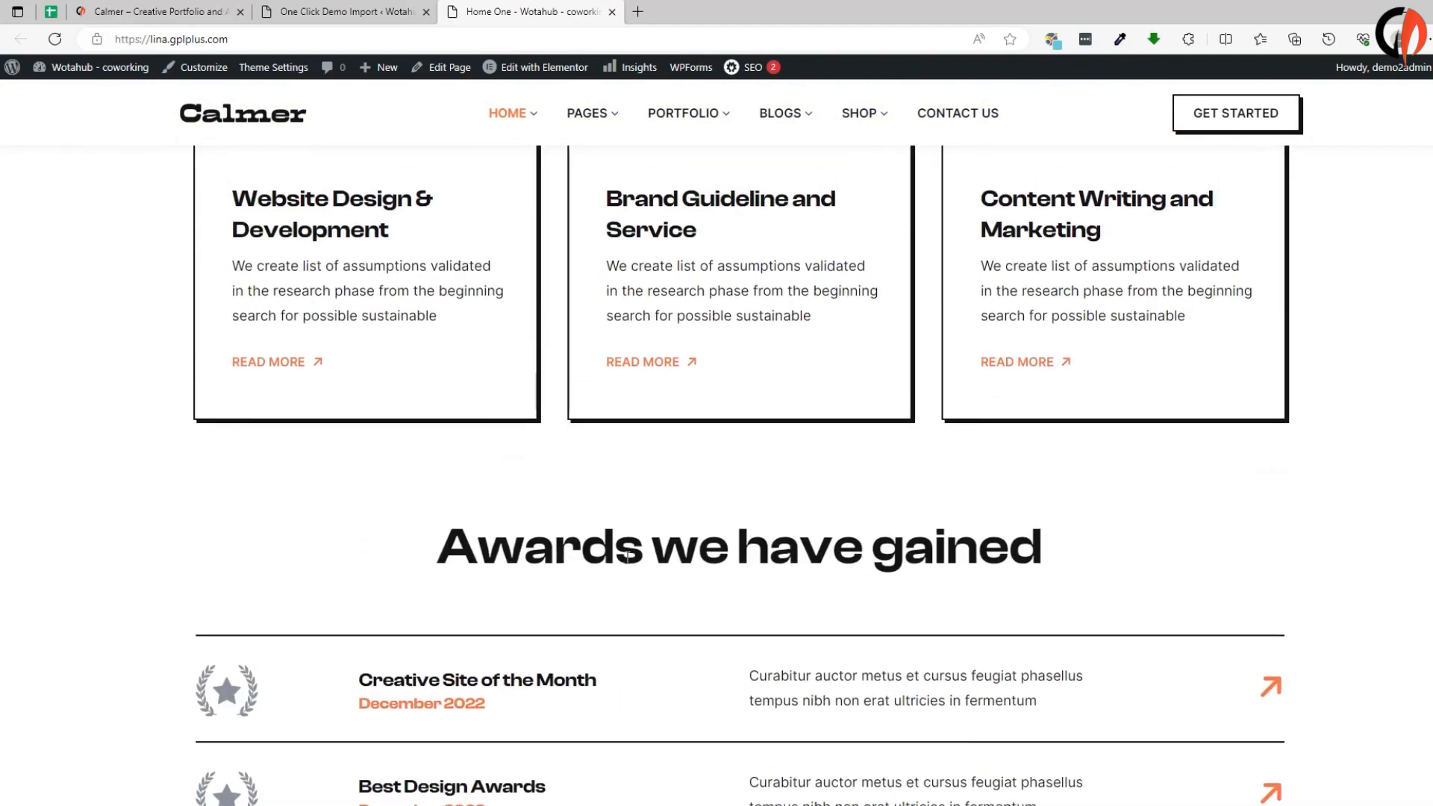
pyautogui.scroll(12, 603, 567)
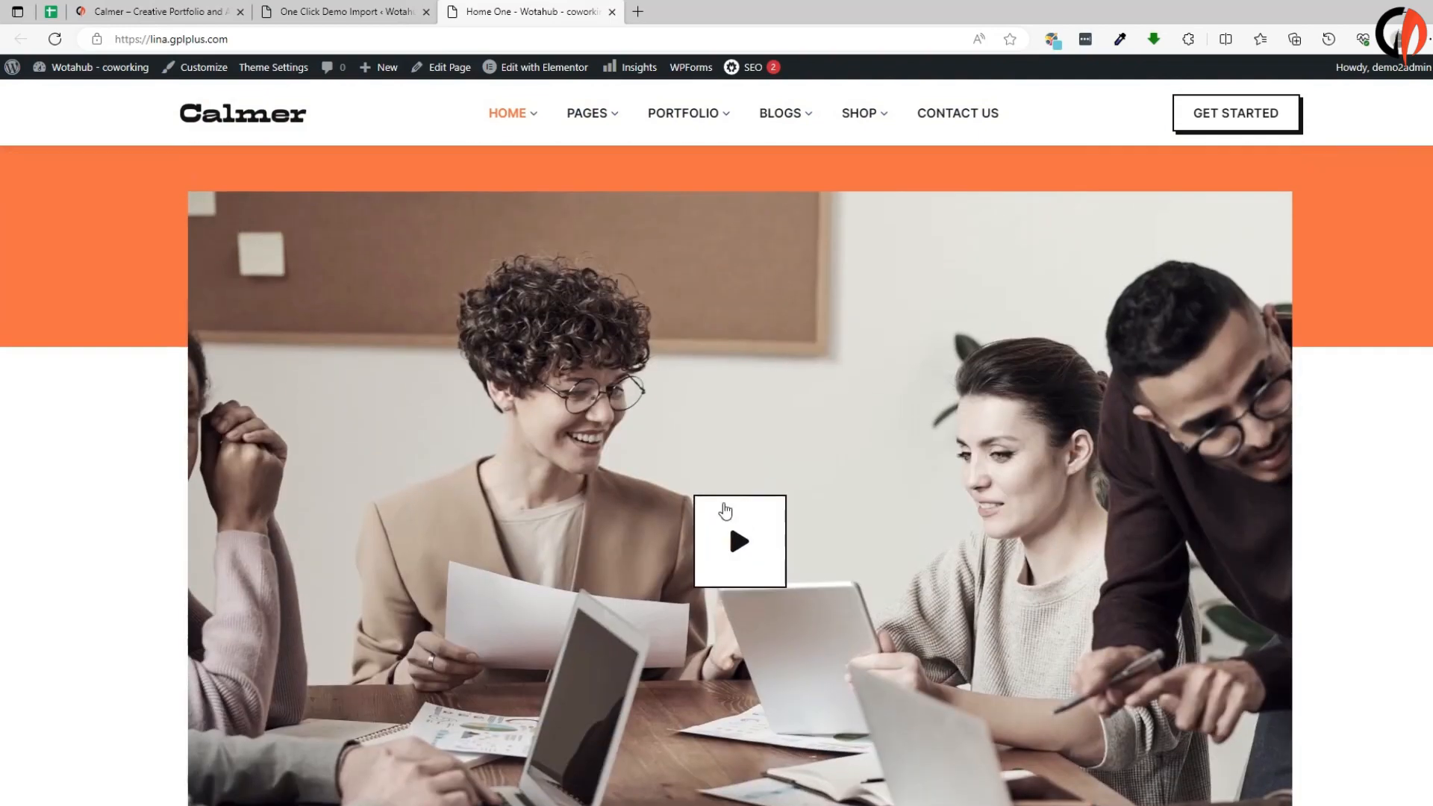